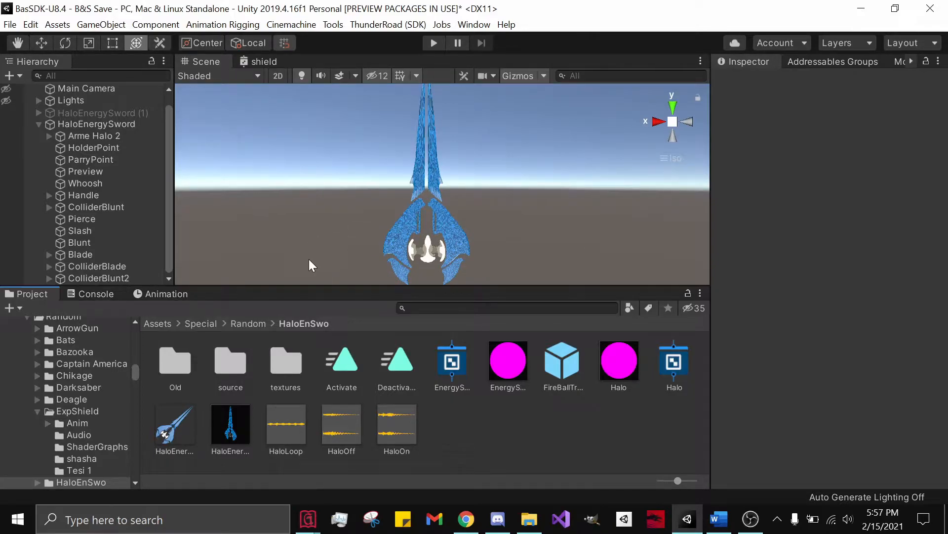
# Step: Create an empty child object under HaloEnergySword and name it DisableObjects
pyautogui.rightClick(117, 127)
pyautogui.click(152, 256)
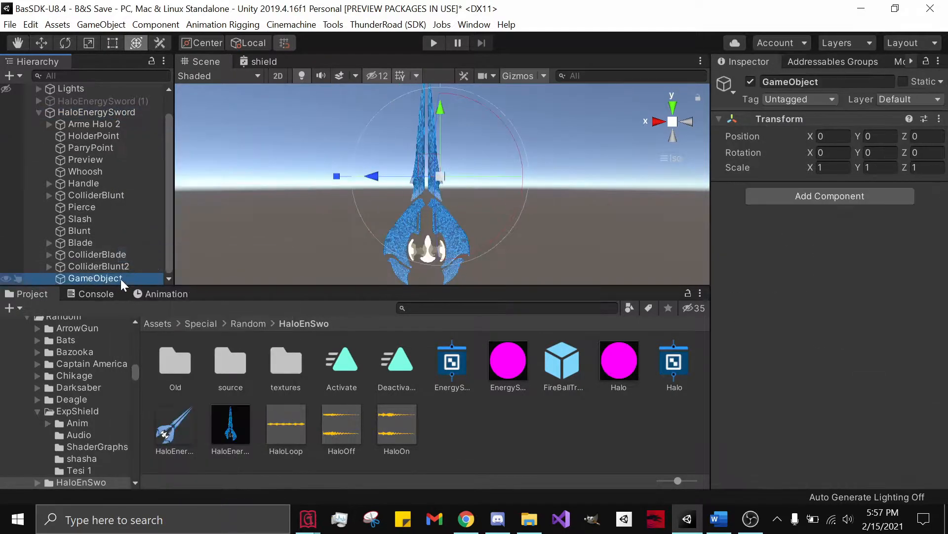
pyautogui.rightClick(120, 279)
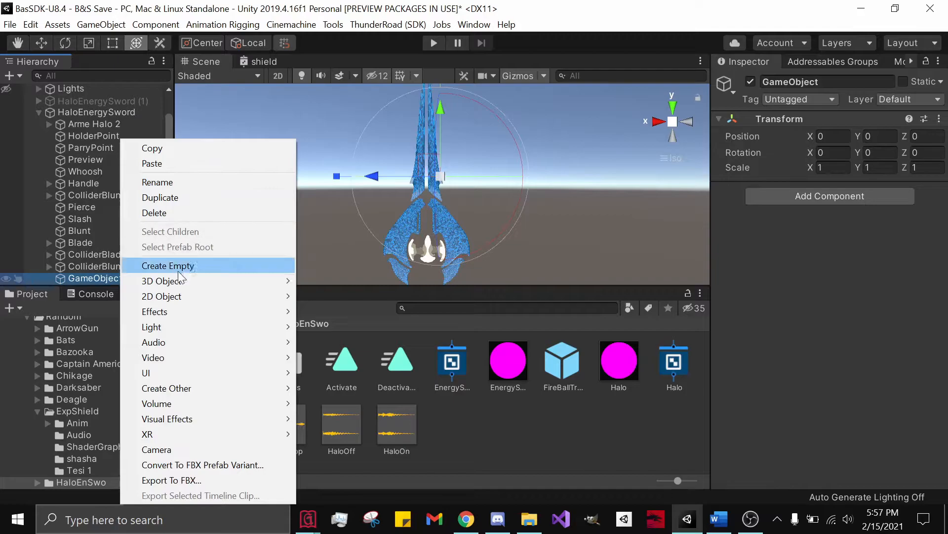
pyautogui.click(195, 182)
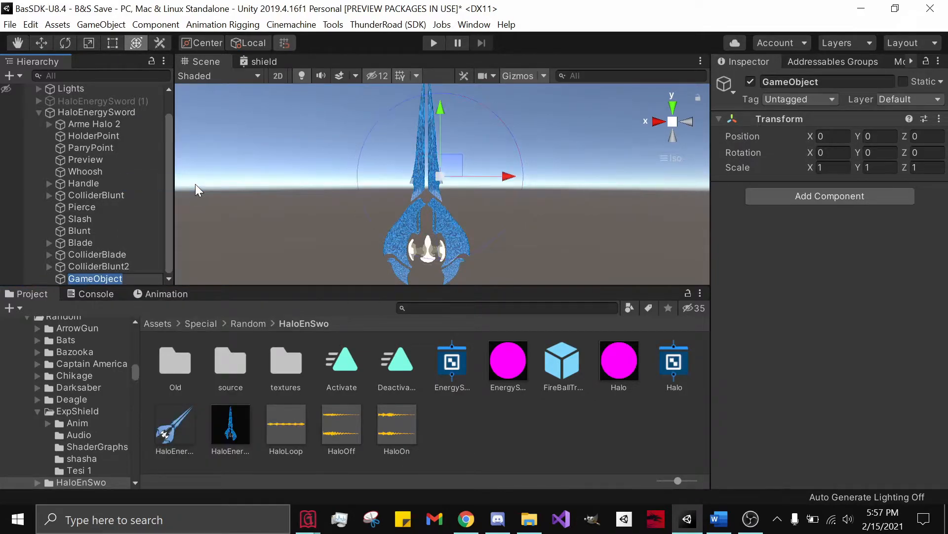
pyautogui.write('DisableObjects')
pyautogui.press('Return')
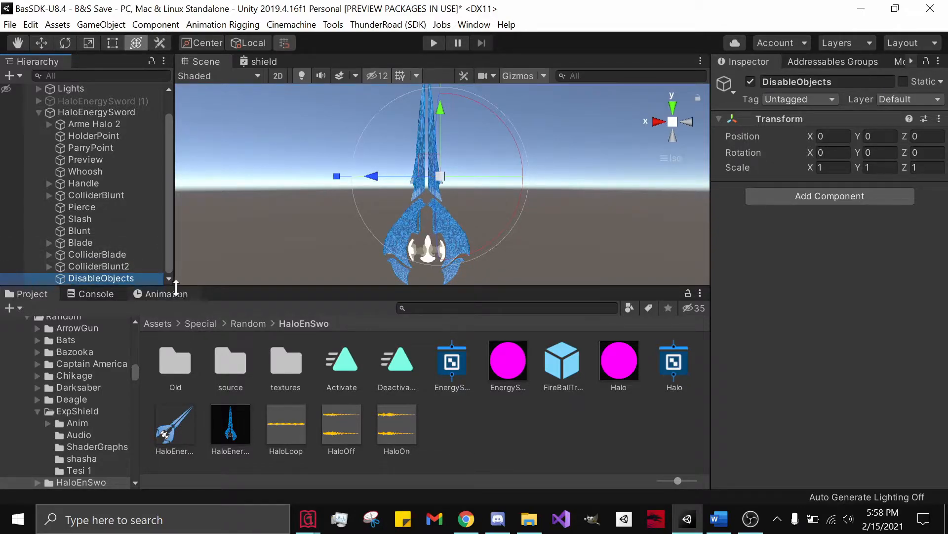
# Step: Move Blade, ColliderBlade and ColliderBlunt2 into DisableObjects as its children
pyautogui.click(146, 242)
pyautogui.keyDown('shift'); pyautogui.click(150, 266); pyautogui.keyUp('shift')
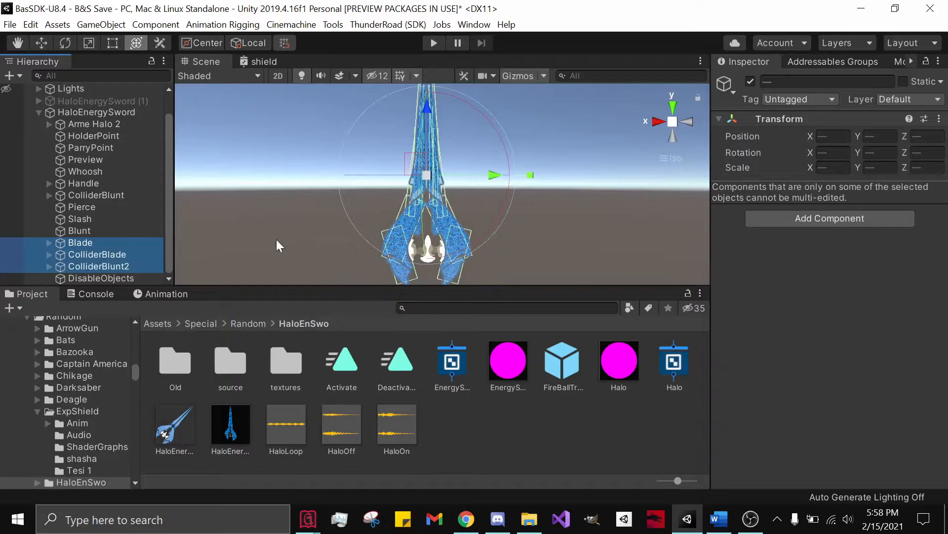
pyautogui.moveTo(126, 256); pyautogui.dragTo(126, 280)
pyautogui.moveTo(409, 172); pyautogui.dragTo(379, 159)
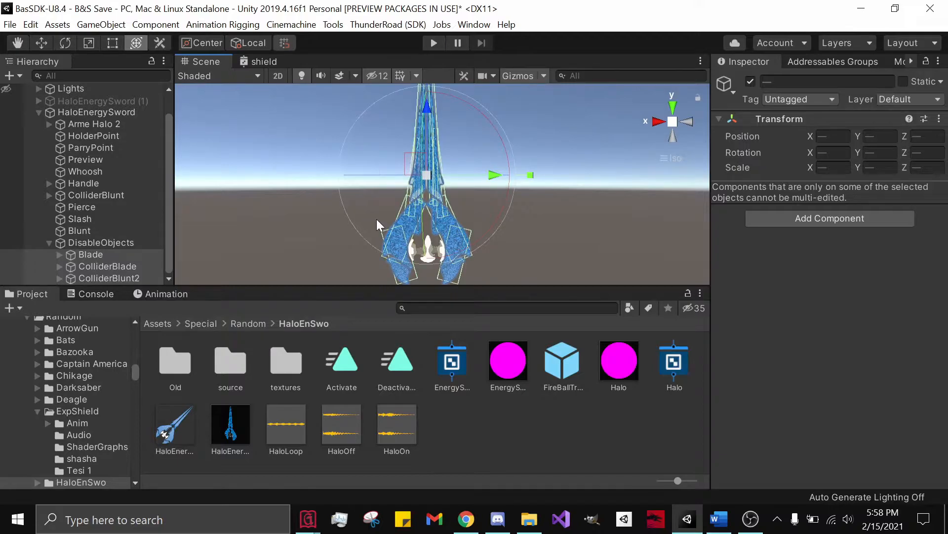
# Step: Create another empty child under HaloEnergySword and give it an Audio Source component with Play On Awake turned off
pyautogui.click(131, 112)
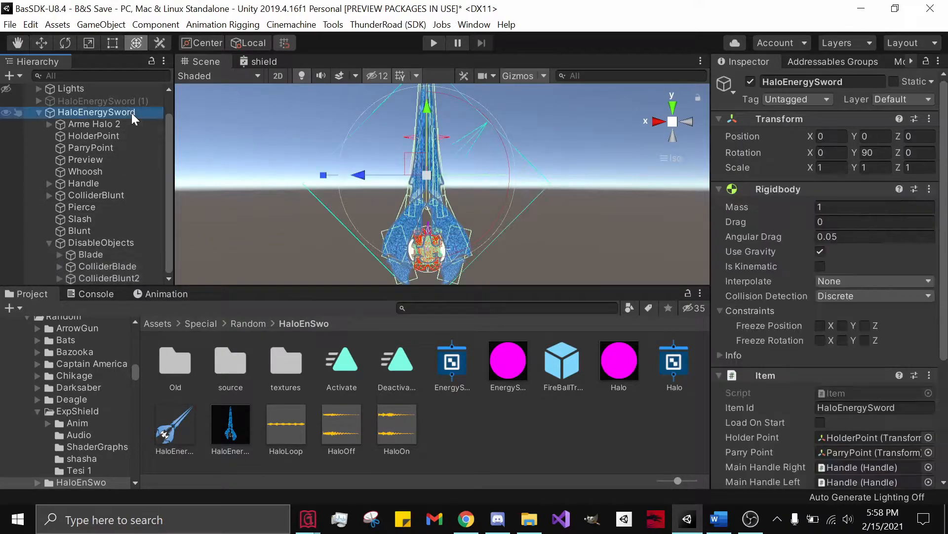
pyautogui.rightClick(132, 113)
pyautogui.click(153, 239)
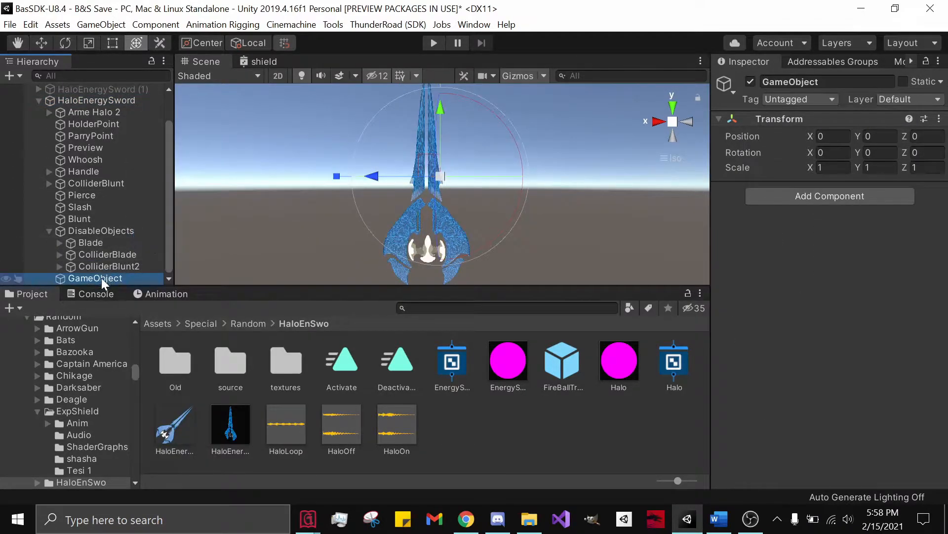
pyautogui.click(836, 194)
pyautogui.write('a')
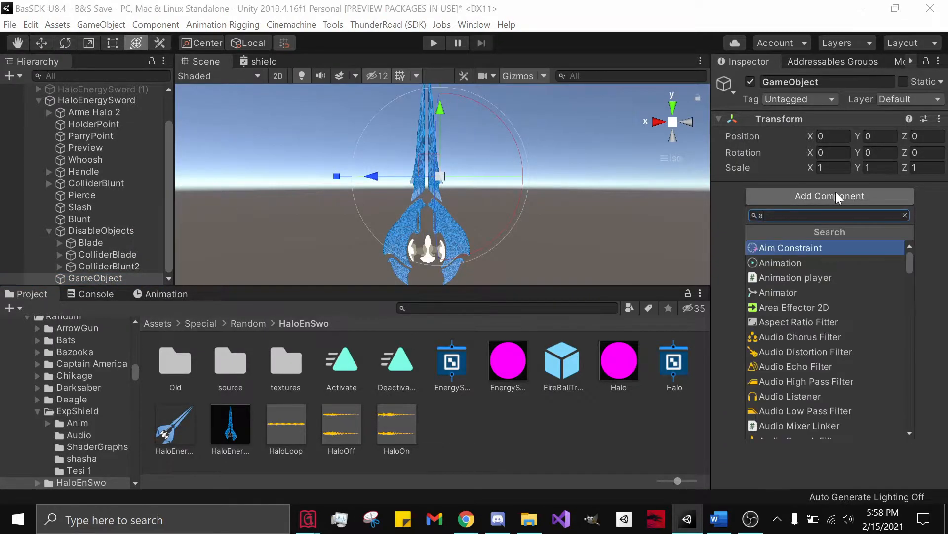
pyautogui.write('udi')
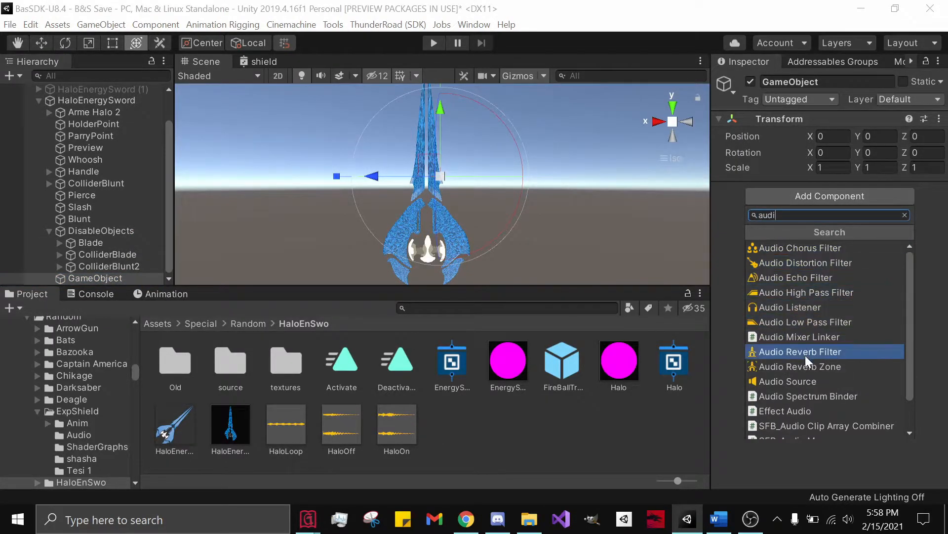
pyautogui.click(790, 381)
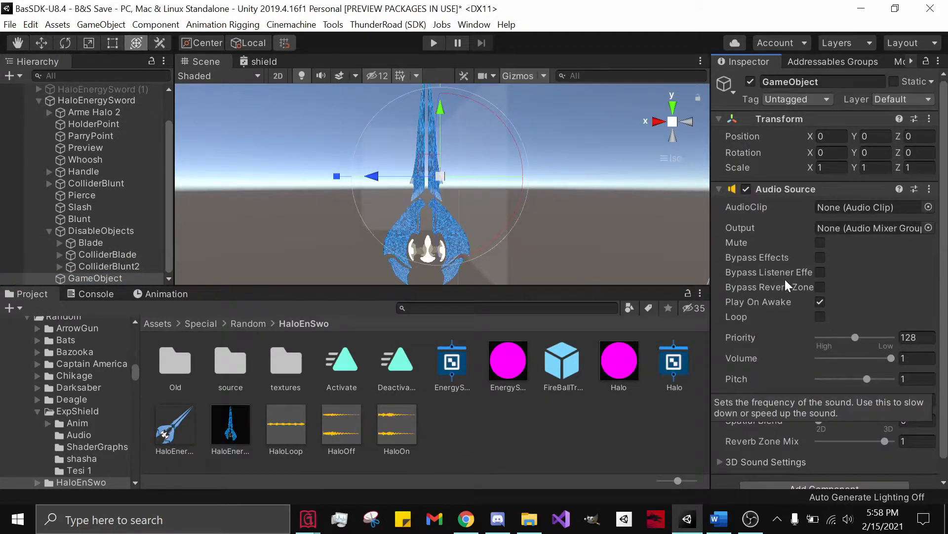
pyautogui.click(819, 302)
# Step: Duplicate the new audio object twice and rename the original onSound
pyautogui.click(136, 276)
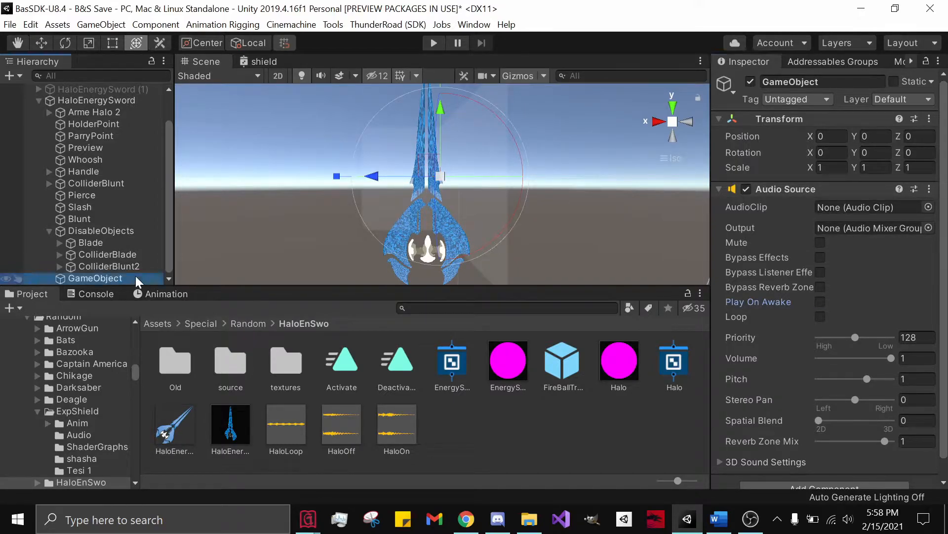
pyautogui.hotkey('ctrl', 'd')
pyautogui.hotkey('ctrl', 'd')
pyautogui.rightClick(135, 256)
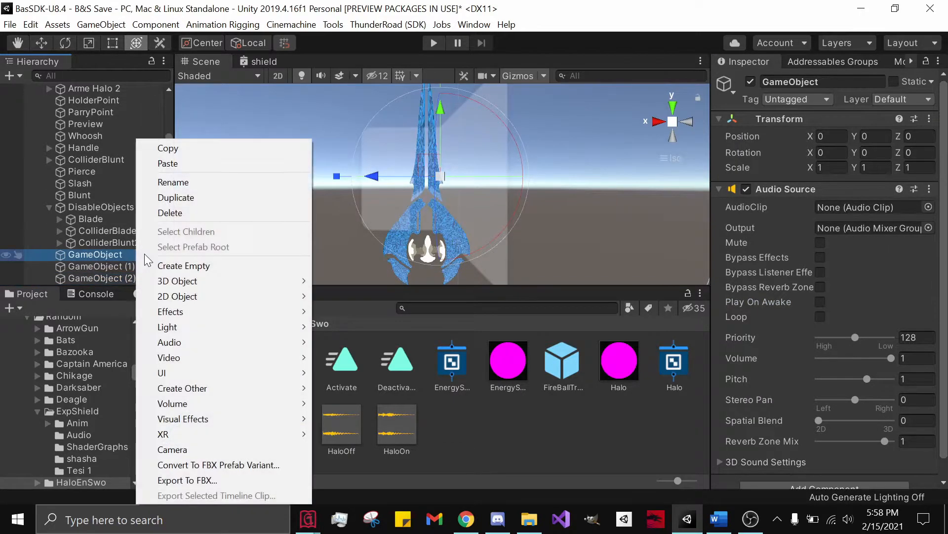
pyautogui.click(179, 184)
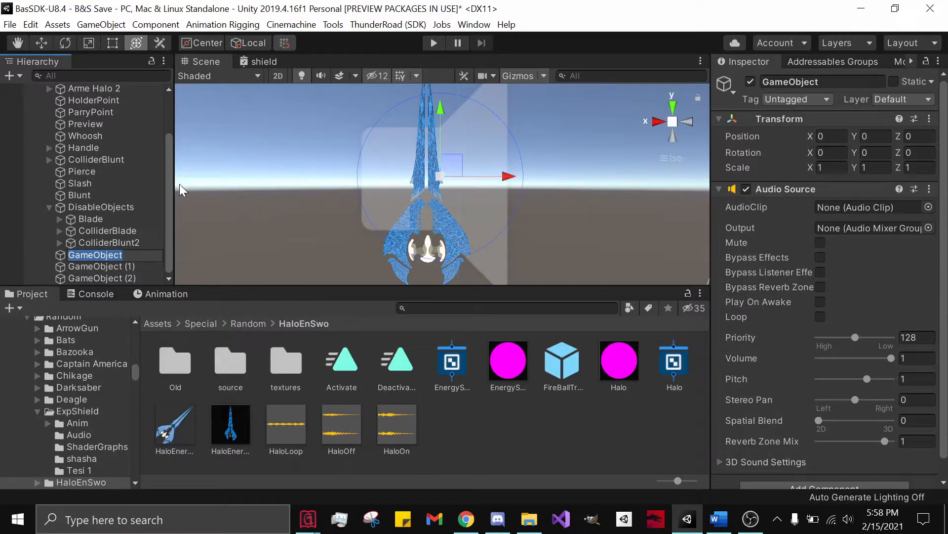
pyautogui.write('onSound')
pyautogui.press('Return')
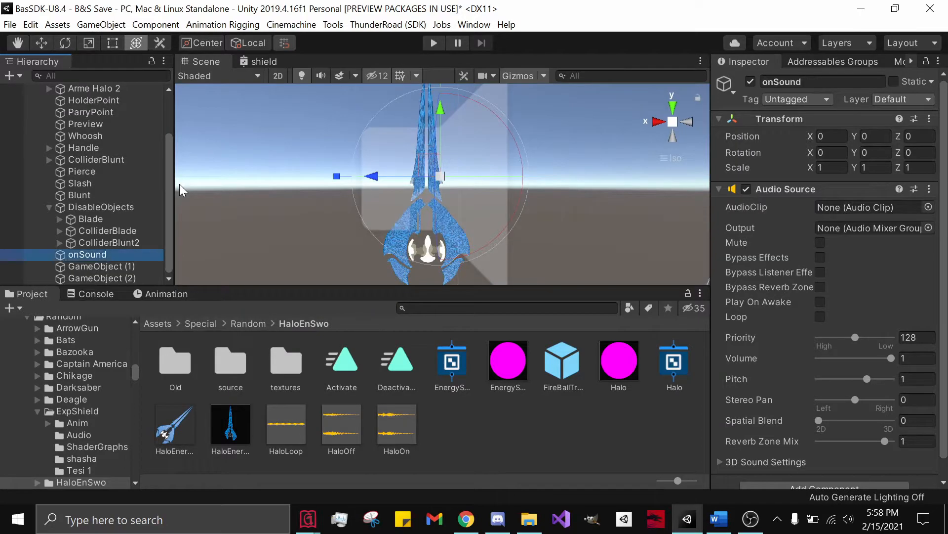
# Step: Rename the first duplicated audio object idleSound and the second one offSound
pyautogui.rightClick(143, 263)
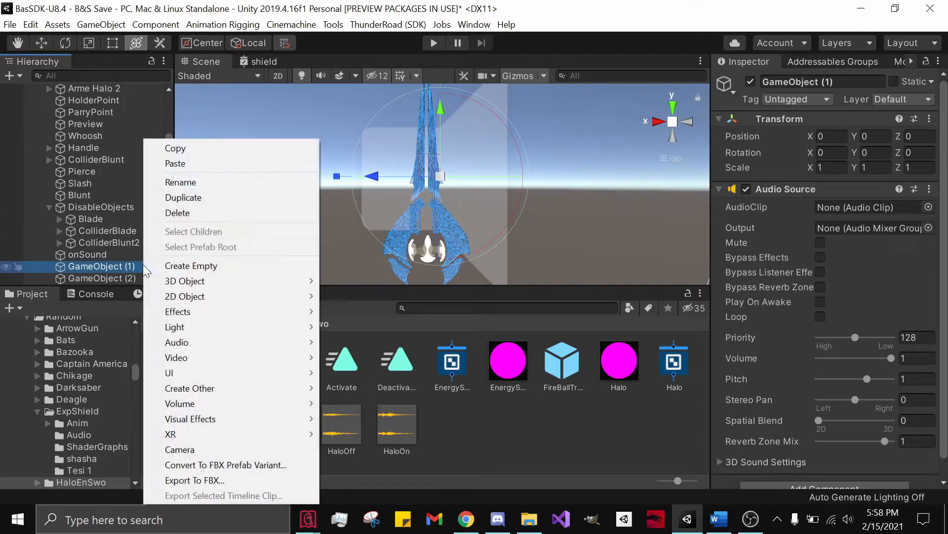
pyautogui.click(173, 183)
pyautogui.write('idleSoun')
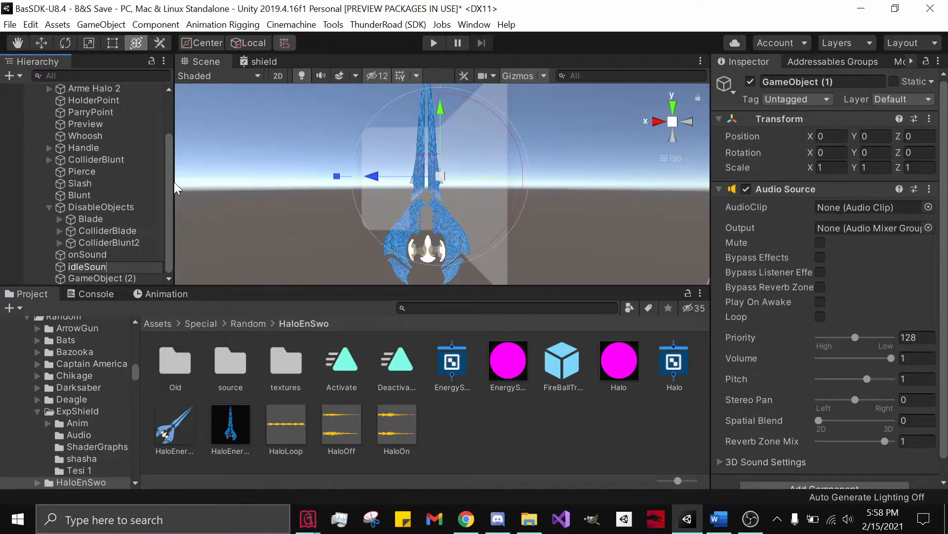
pyautogui.write('d')
pyautogui.press('Return')
pyautogui.rightClick(132, 277)
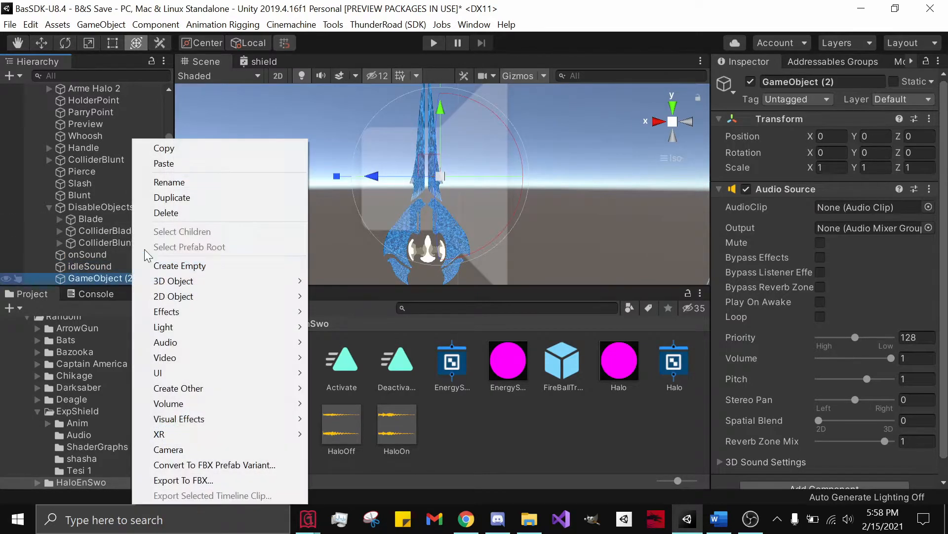
pyautogui.click(168, 182)
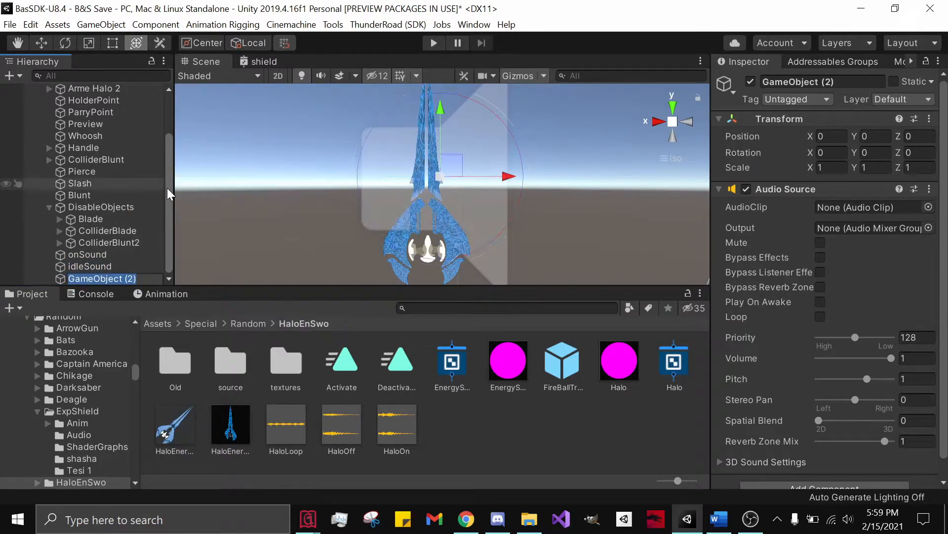
pyautogui.write('offSound')
pyautogui.press('Return')
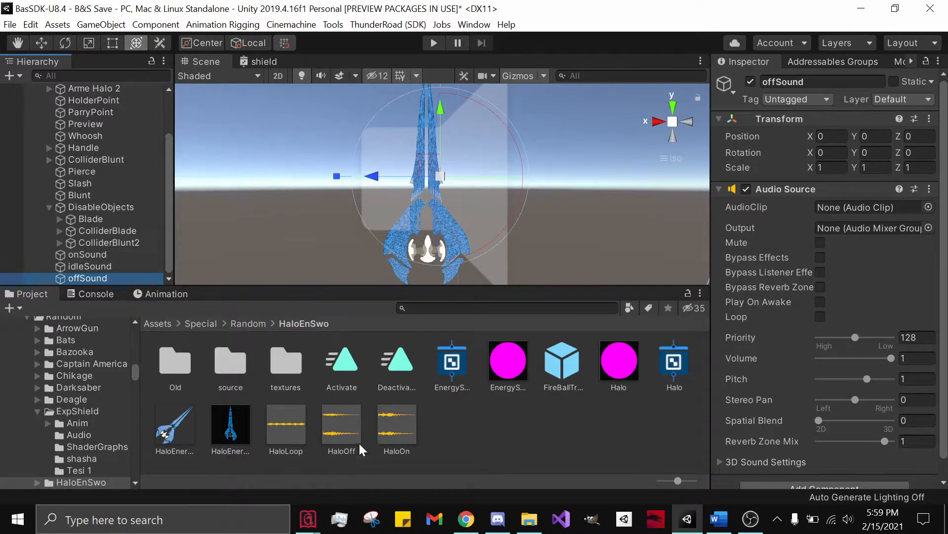
# Step: Assign the HaloOn clip to onSound's Audio Source and the HaloOff clip to offSound's Audio Source
pyautogui.click(138, 253)
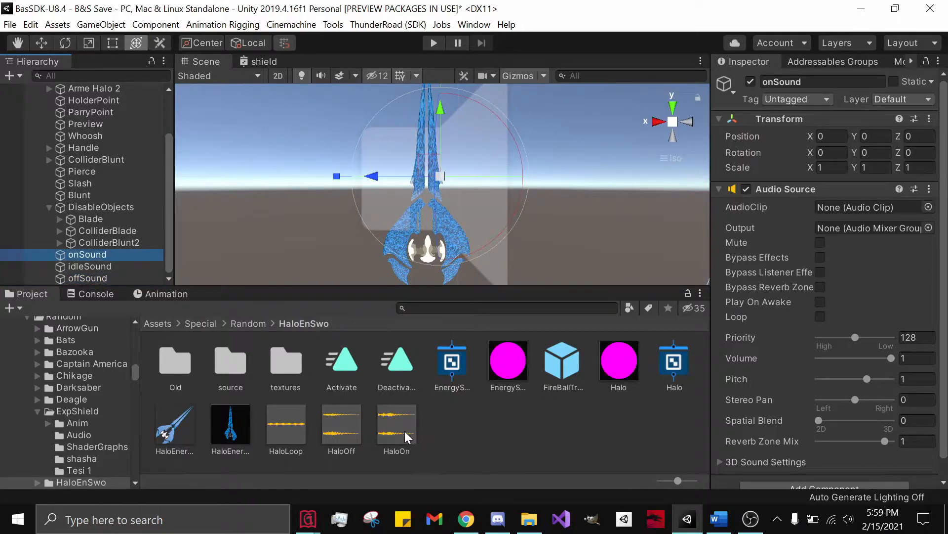
pyautogui.moveTo(400, 431); pyautogui.dragTo(861, 206)
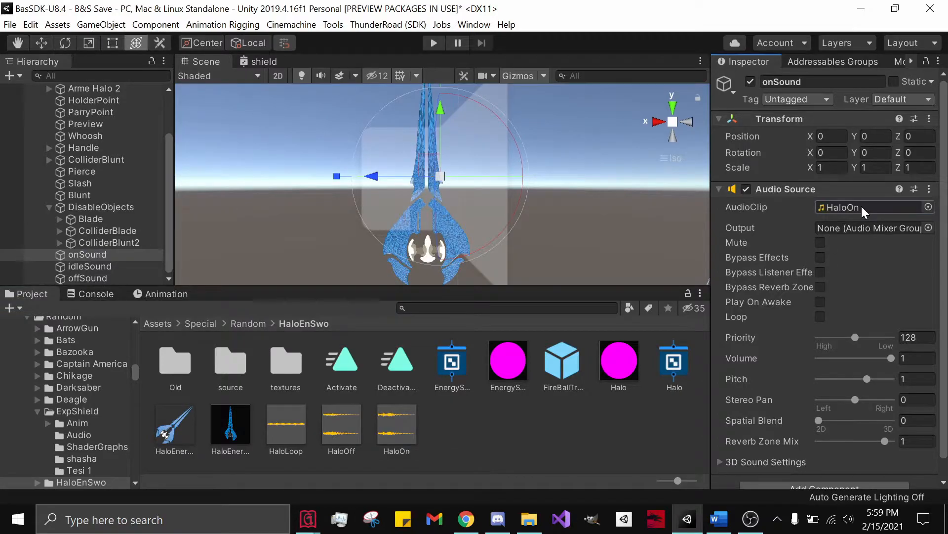
pyautogui.click(125, 267)
pyautogui.click(114, 277)
pyautogui.moveTo(360, 431); pyautogui.dragTo(869, 207)
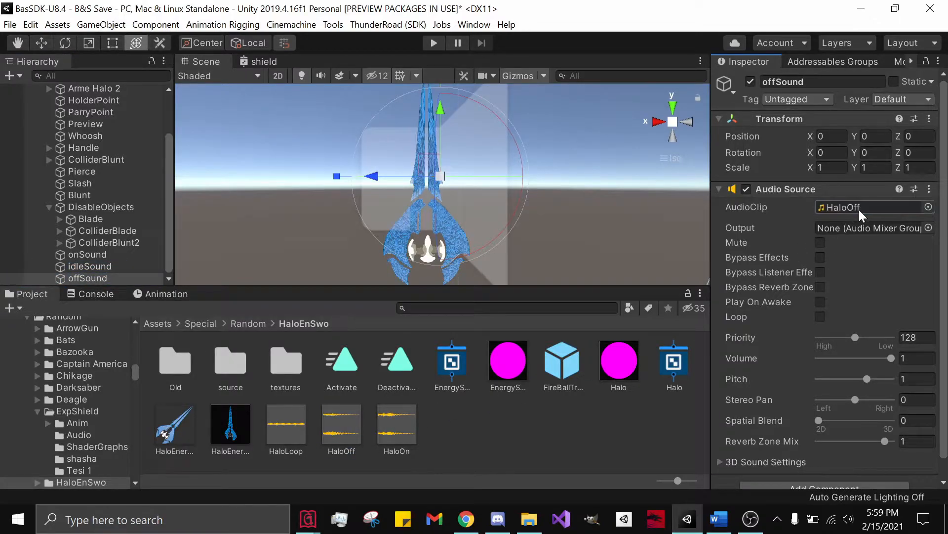
# Step: Assign the HaloLoop clip to idleSound's Audio Source and enable Loop
pyautogui.click(82, 267)
pyautogui.moveTo(290, 433); pyautogui.dragTo(859, 211)
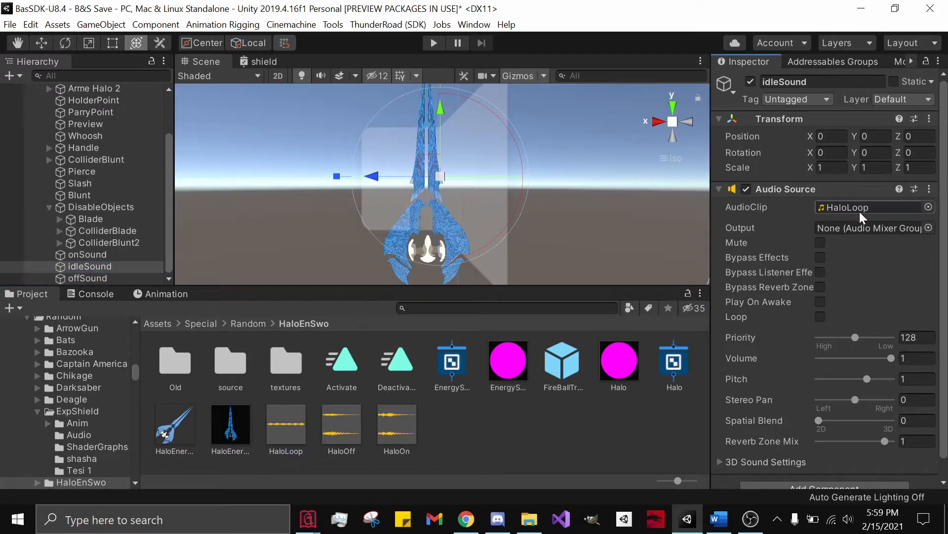
pyautogui.click(821, 317)
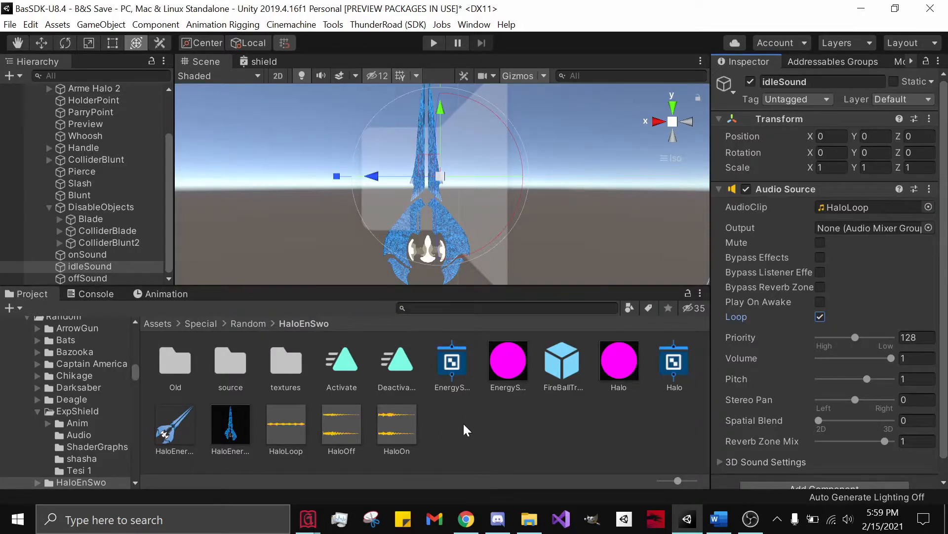
# Step: Preview the HaloOn, HaloOff and HaloLoop audio clips
pyautogui.click(393, 432)
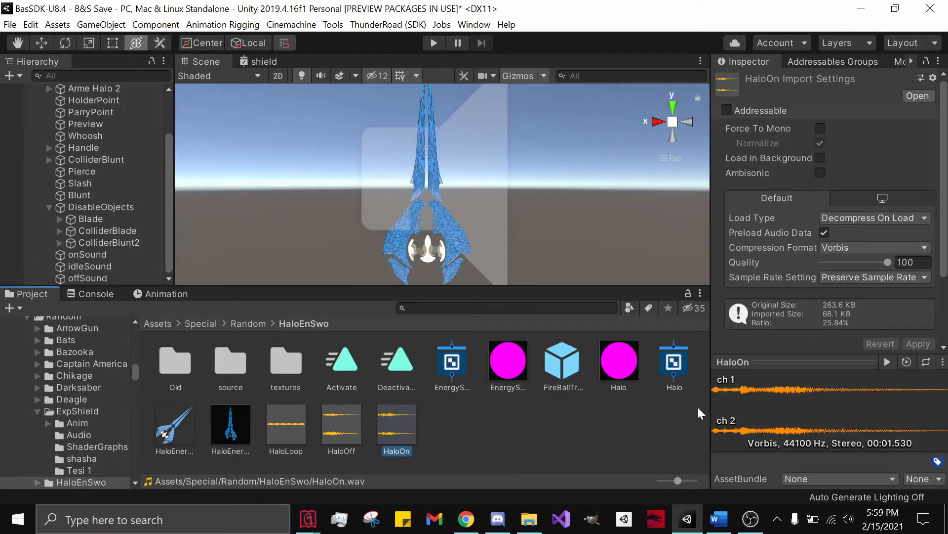
pyautogui.click(719, 402)
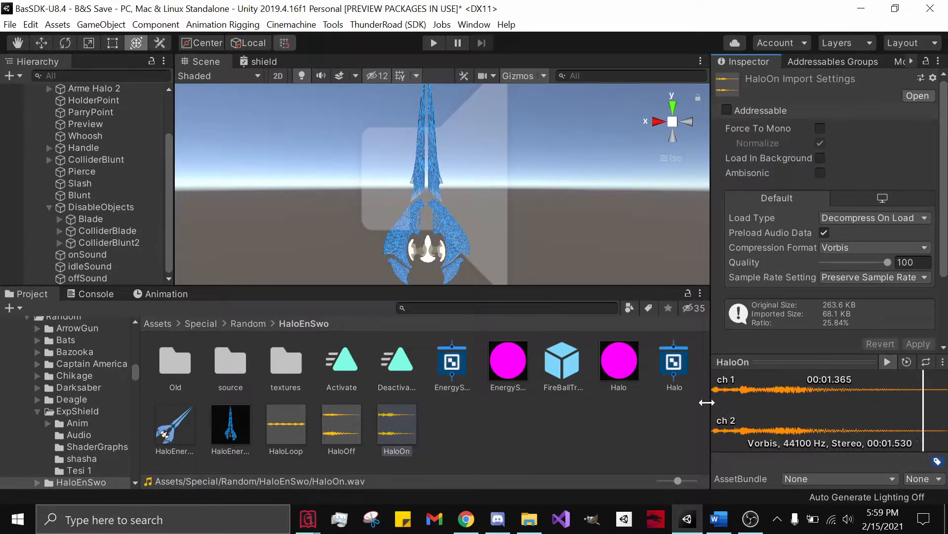
pyautogui.click(298, 432)
pyautogui.click(325, 431)
pyautogui.click(734, 405)
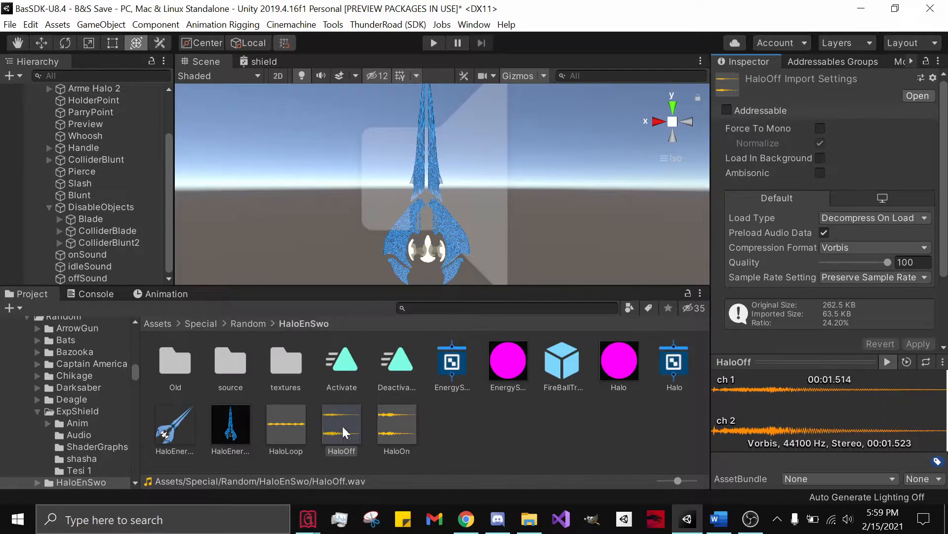
pyautogui.click(295, 429)
pyautogui.click(772, 416)
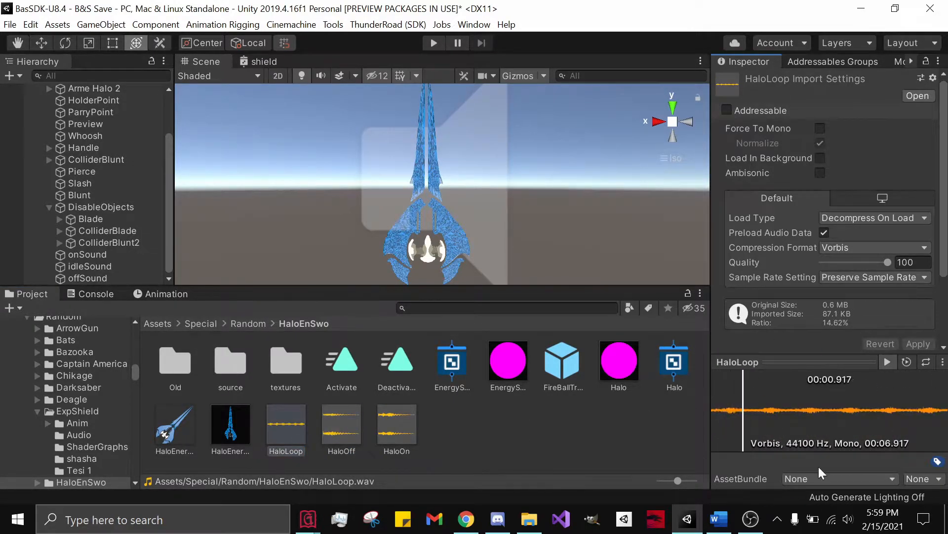
pyautogui.click(887, 362)
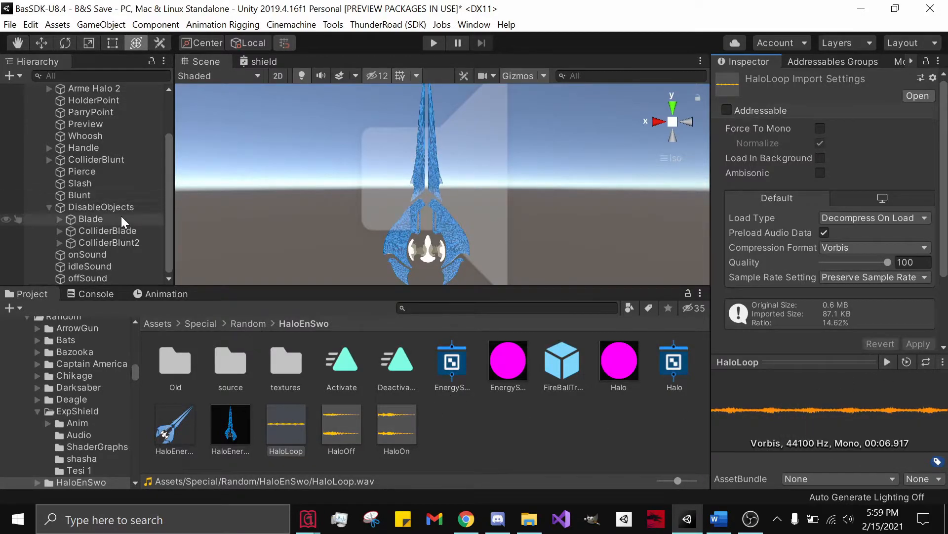
# Step: Set the Custom References size to 3 in the Item component of HaloEnergySword
pyautogui.scroll(3, 119, 198)
pyautogui.click(107, 138)
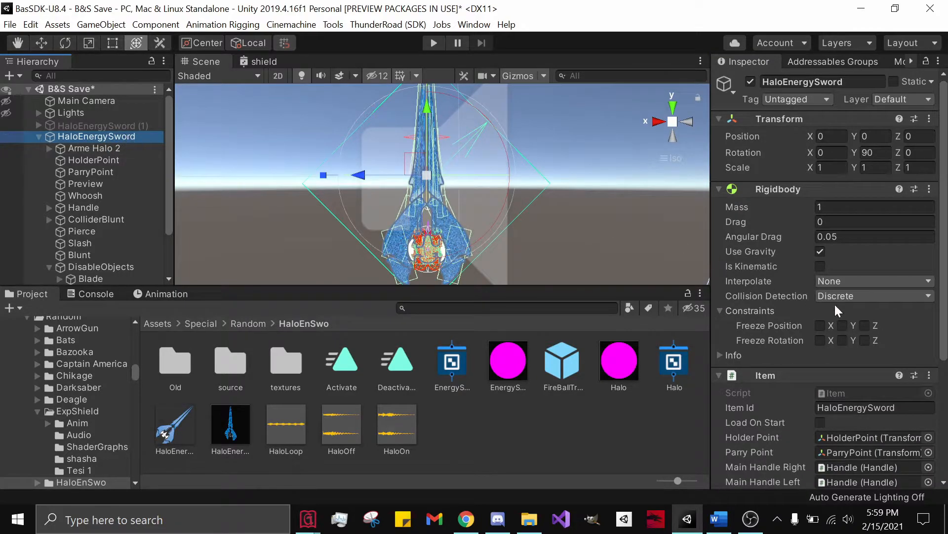
pyautogui.scroll(-5, 835, 314)
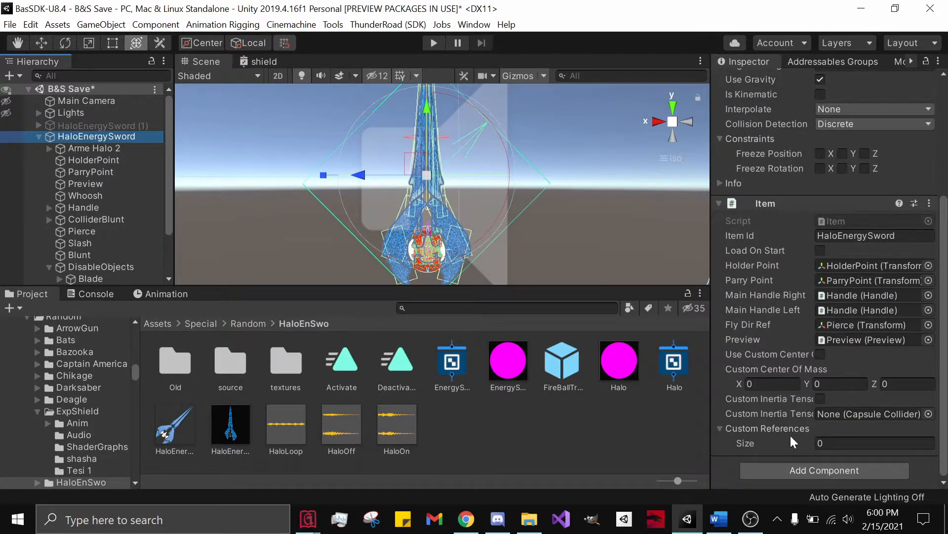
pyautogui.click(722, 430)
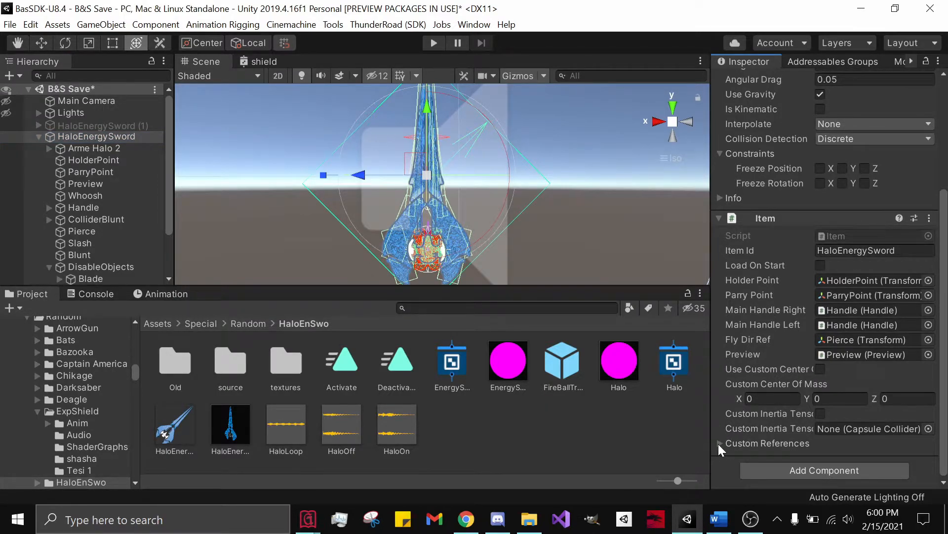
pyautogui.click(720, 443)
pyautogui.write('3')
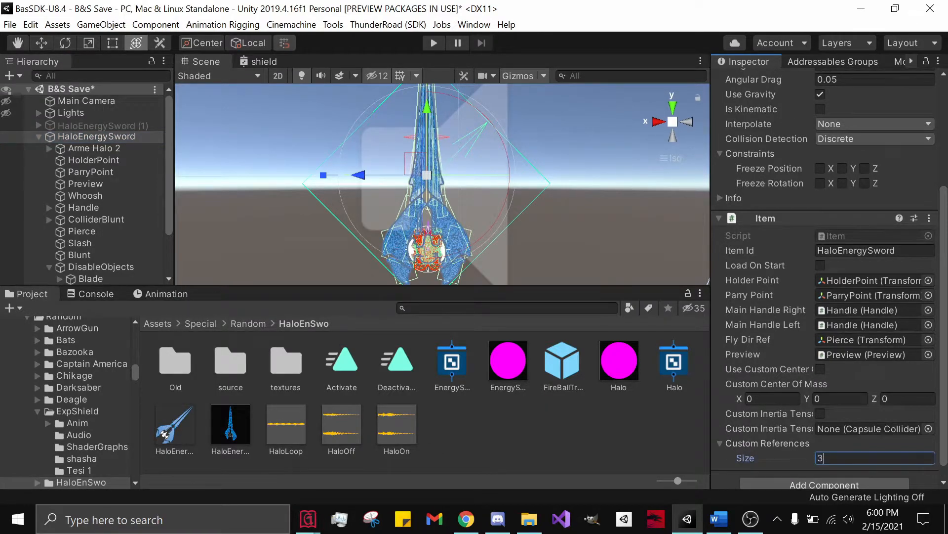
pyautogui.press('Return')
pyautogui.scroll(-3, 839, 430)
# Step: Name the three custom references onSound, idleSound and offSound
pyautogui.click(838, 339)
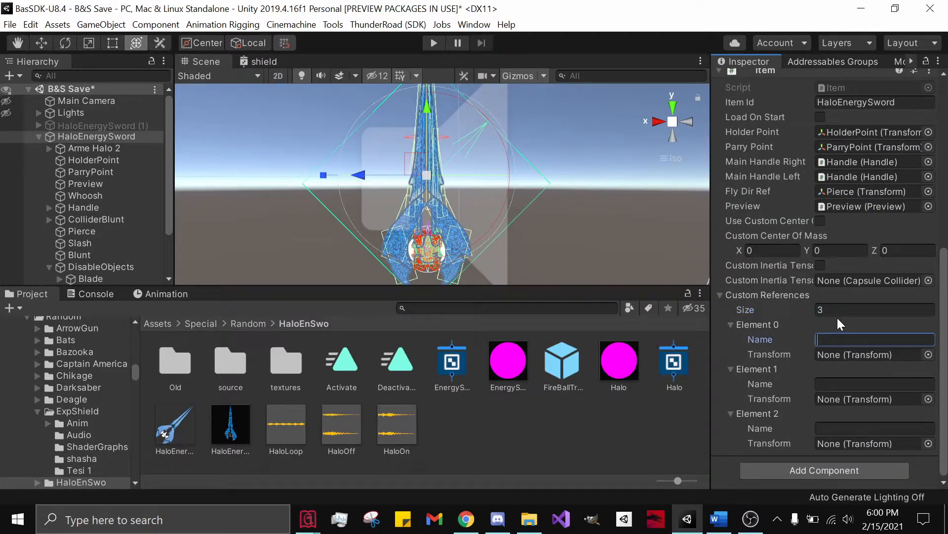
pyautogui.write('onSound')
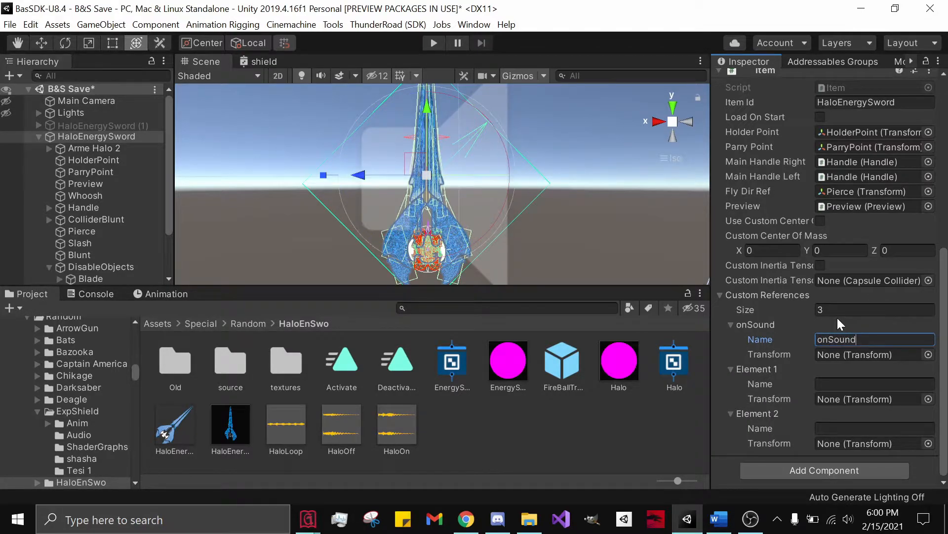
pyautogui.click(824, 376)
pyautogui.write('idleSound')
pyautogui.press('Tab')
pyautogui.write('offSound')
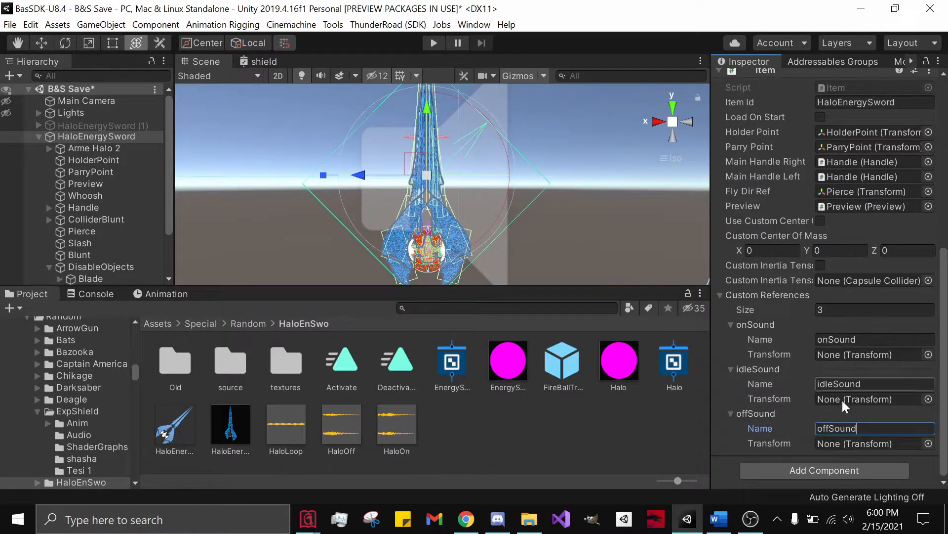
# Step: Assign the onSound, idleSound and offSound objects as the Transforms of their matching custom references
pyautogui.scroll(-4, 62, 236)
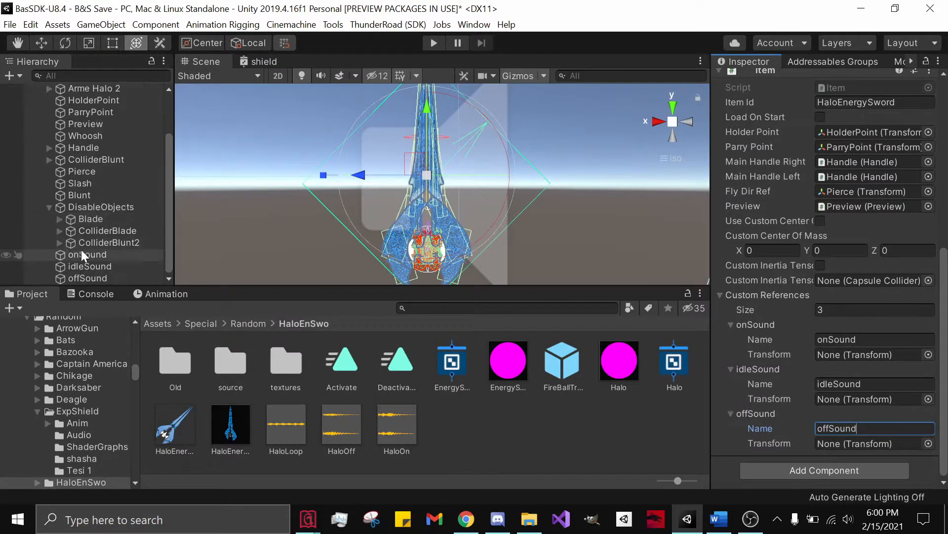
pyautogui.moveTo(85, 253); pyautogui.dragTo(841, 352)
pyautogui.moveTo(107, 264); pyautogui.dragTo(870, 399)
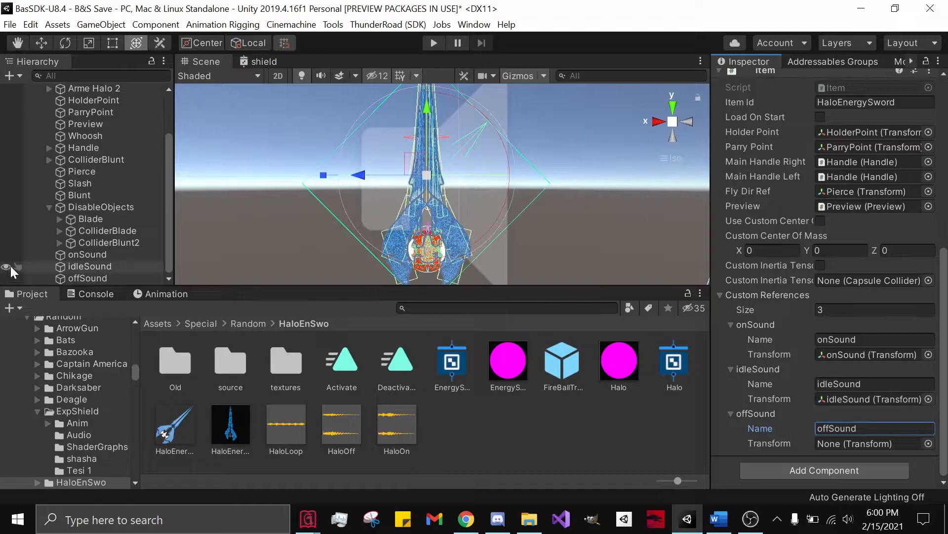
pyautogui.moveTo(71, 275); pyautogui.dragTo(835, 443)
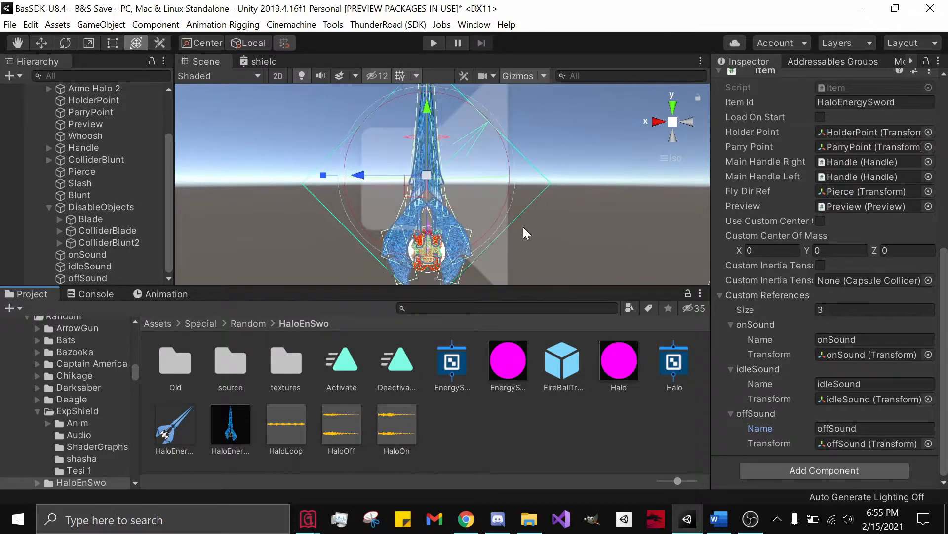
# Step: Add an Animation component to HaloEnergySword
pyautogui.click(842, 469)
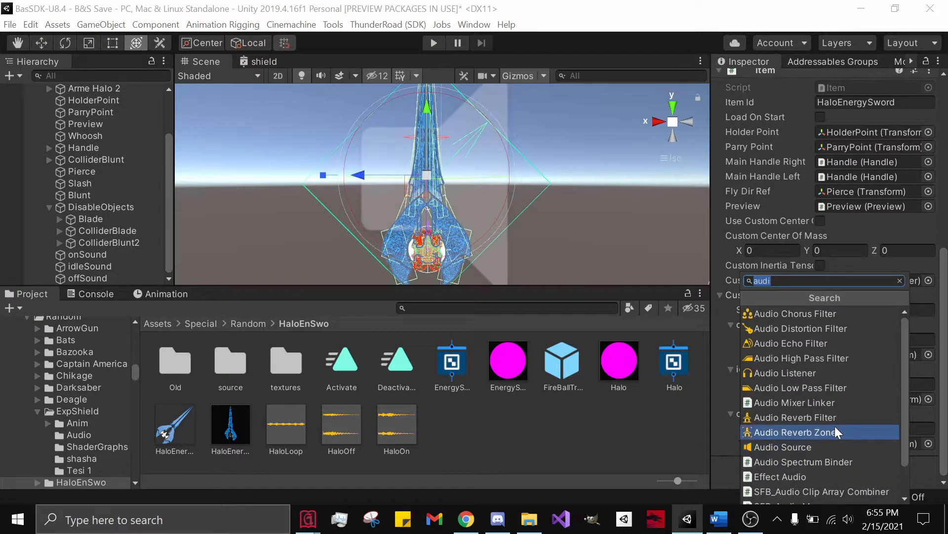
pyautogui.write('anim')
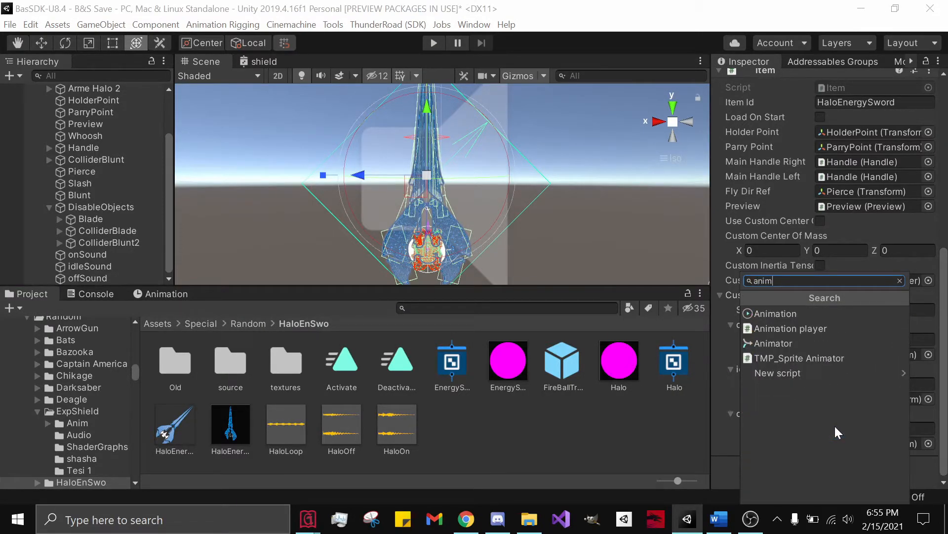
pyautogui.click(816, 313)
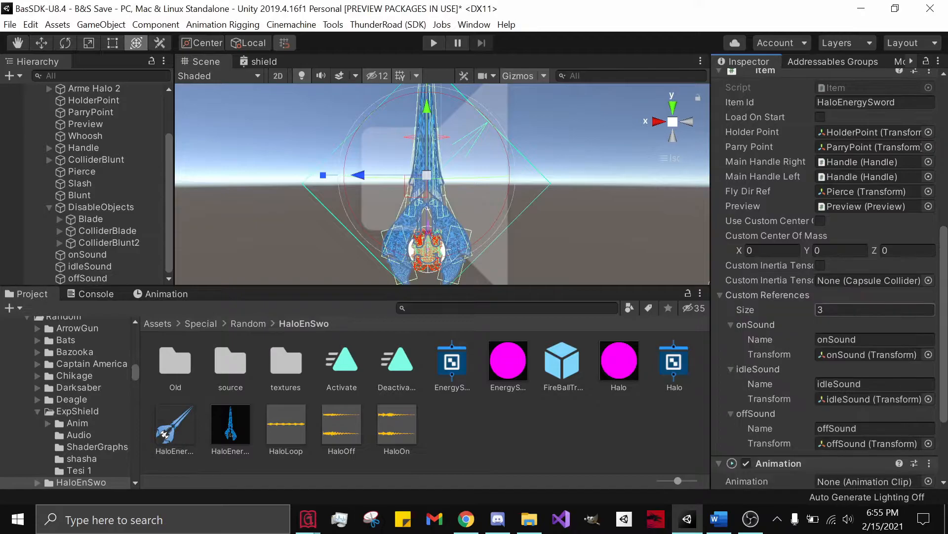
# Step: Reselect HaloEnergySword and assign the Activate clip as its Animation component's default animation
pyautogui.click(364, 352)
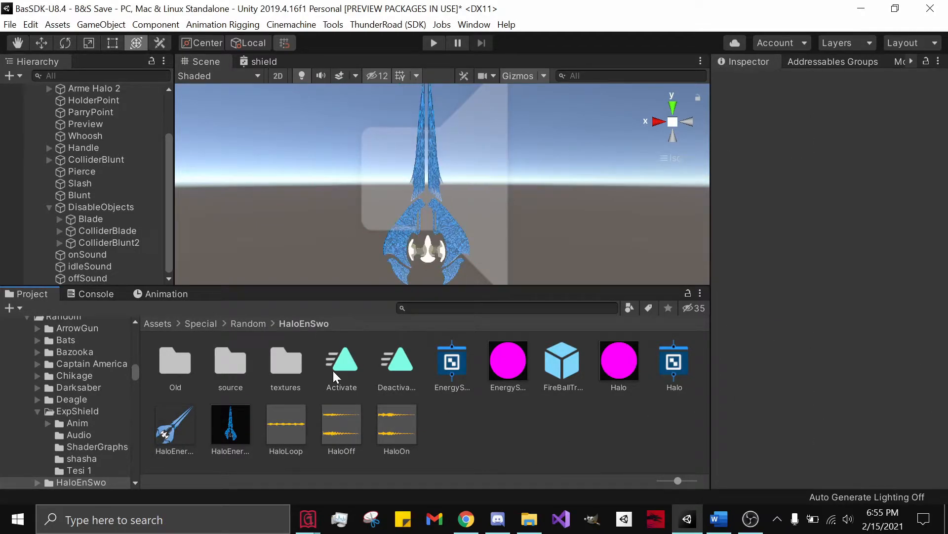
pyautogui.click(177, 297)
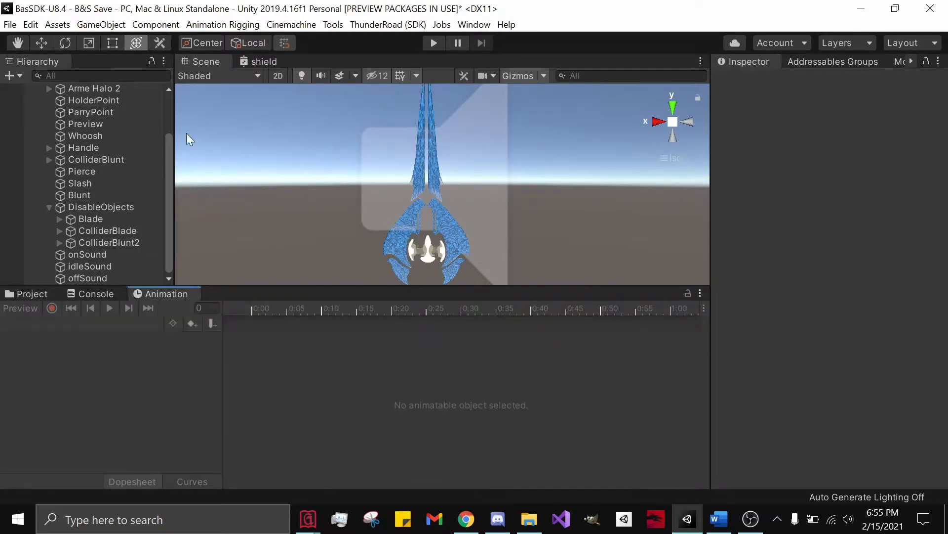
pyautogui.scroll(3, 104, 143)
pyautogui.click(93, 136)
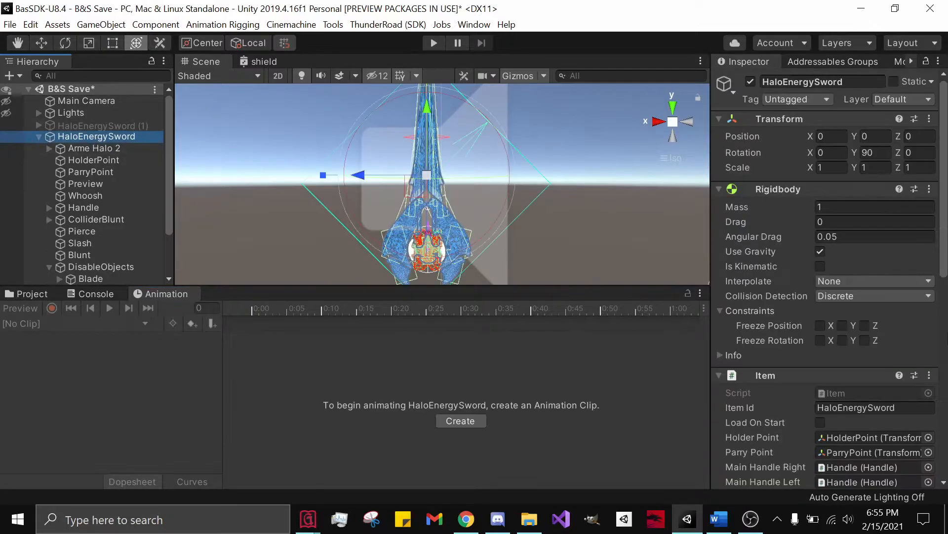
pyautogui.scroll(-4, 861, 345)
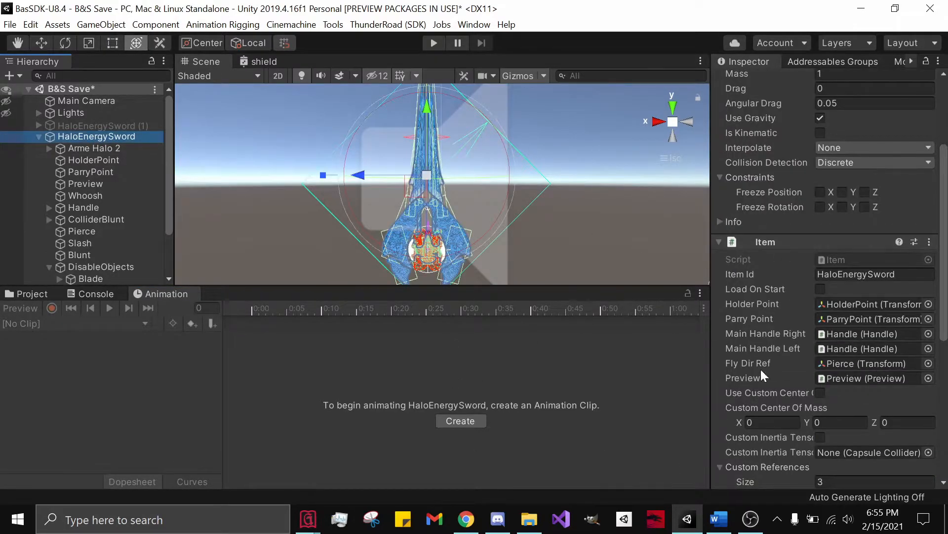
pyautogui.scroll(-4, 785, 311)
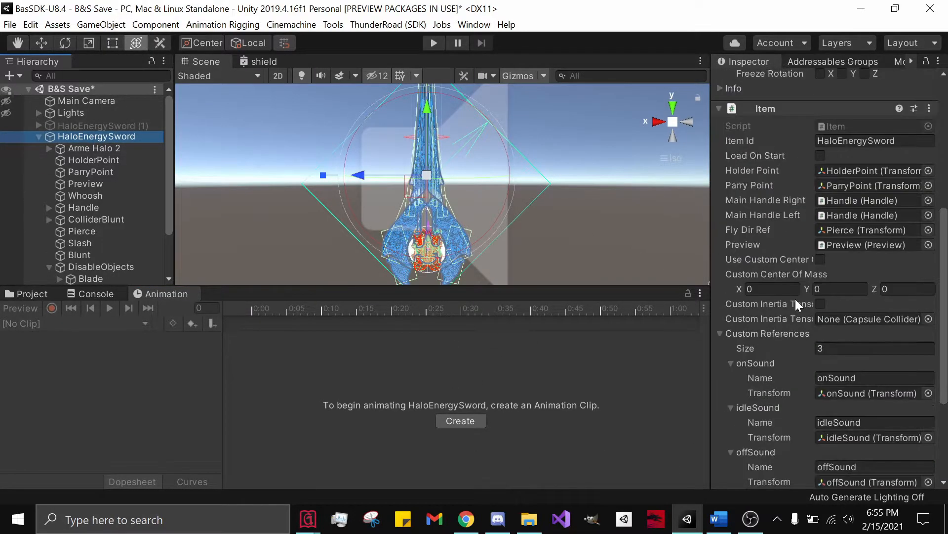
pyautogui.click(33, 296)
pyautogui.scroll(-5, 865, 420)
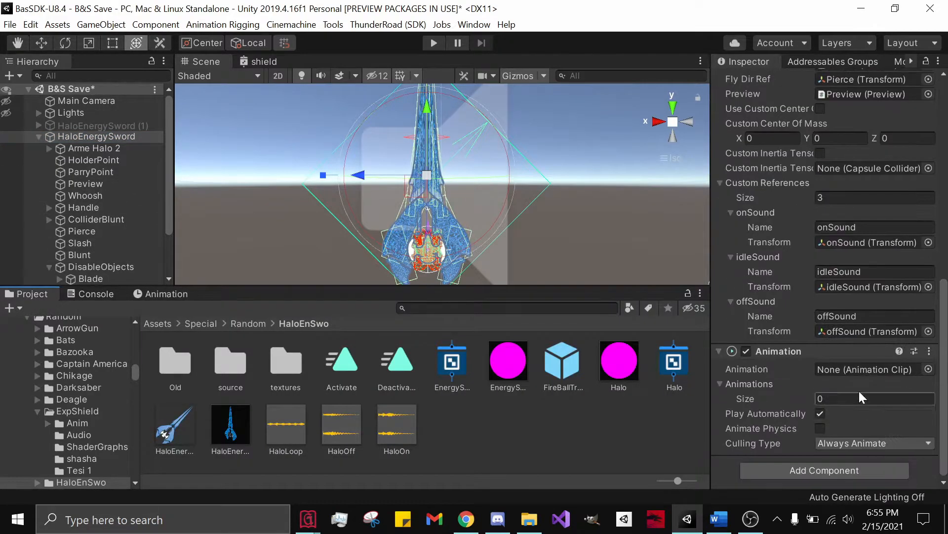
pyautogui.moveTo(346, 363); pyautogui.dragTo(864, 374)
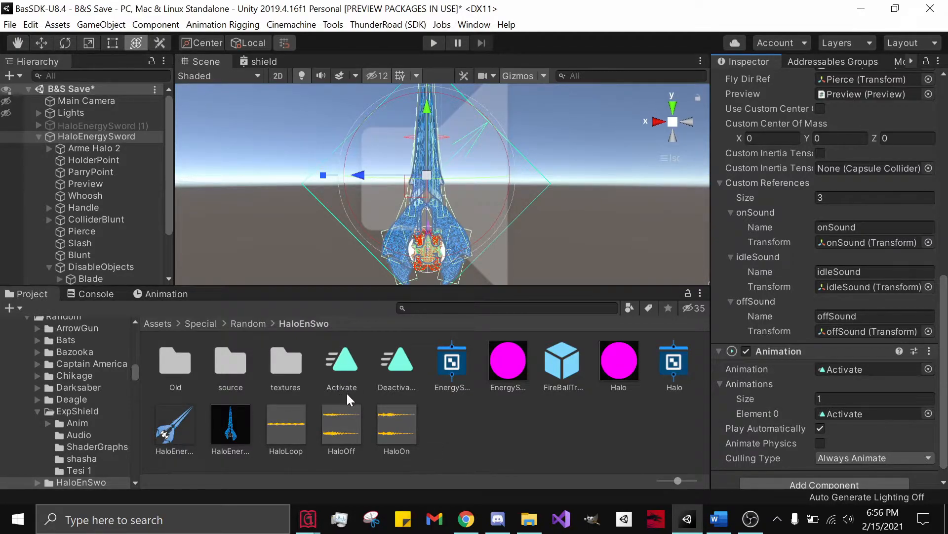
# Step: Set the Animations size to 2 with the Deactivate clip as Element 1, and disable Play Automatically
pyautogui.click(830, 398)
pyautogui.write('2')
pyautogui.press('Return')
pyautogui.moveTo(415, 367); pyautogui.dragTo(837, 430)
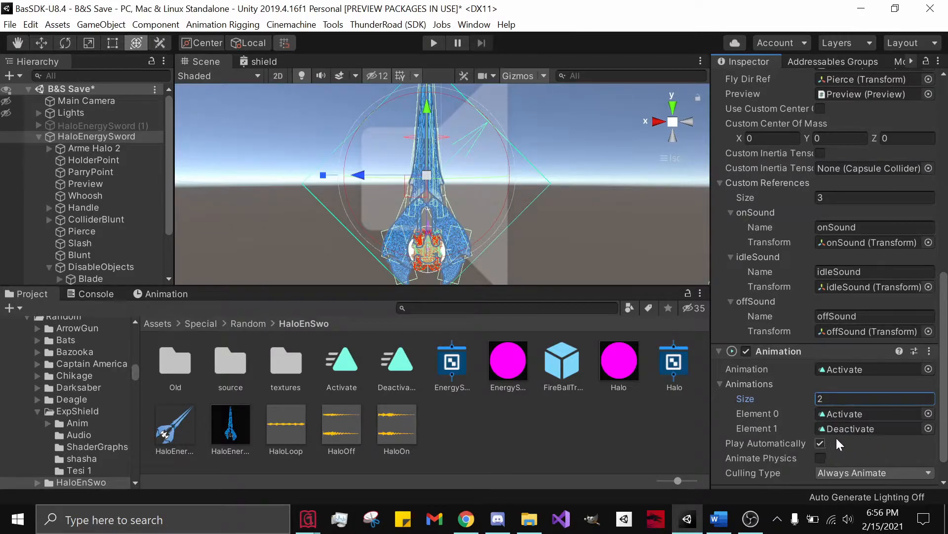
pyautogui.click(820, 444)
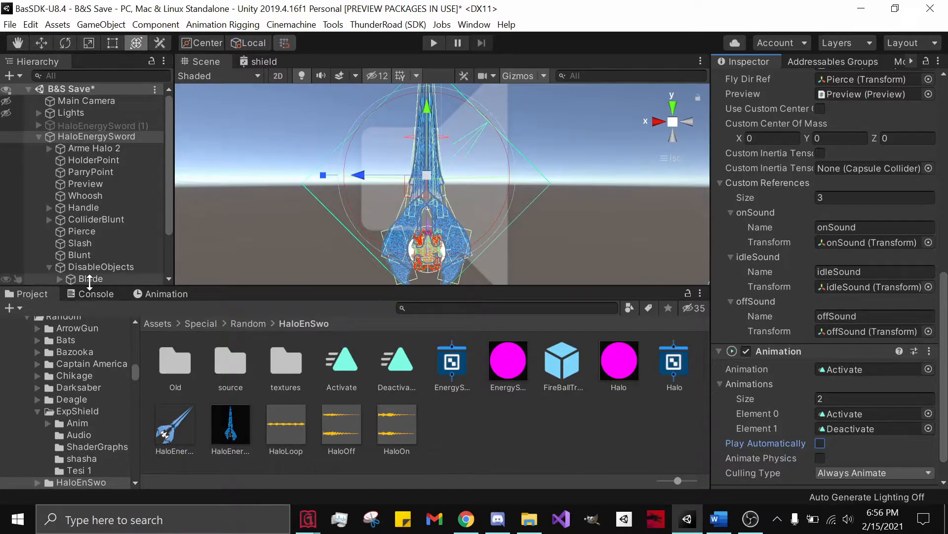
# Step: Check the Legacy setting of the Activate and Deactivate clips in Debug mode, and return the Inspector to Normal mode
pyautogui.click(338, 360)
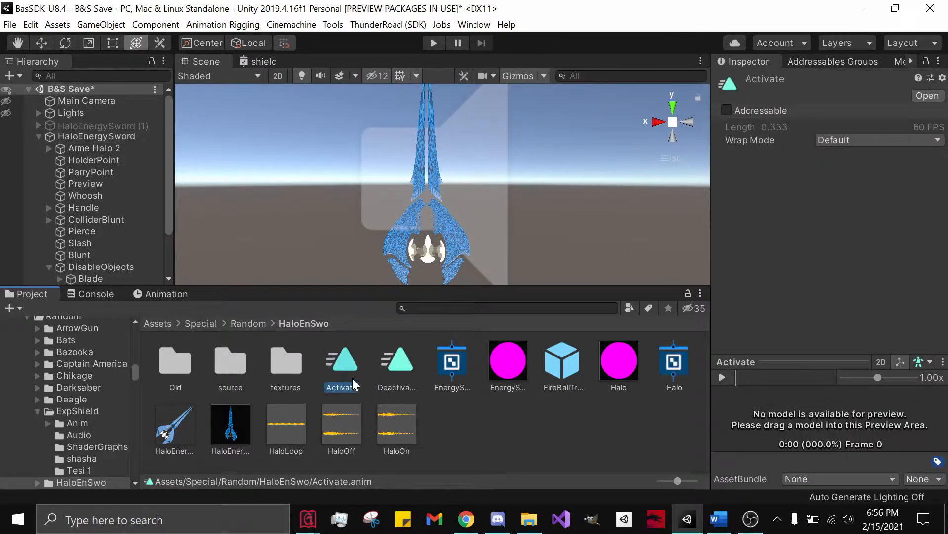
pyautogui.click(938, 61)
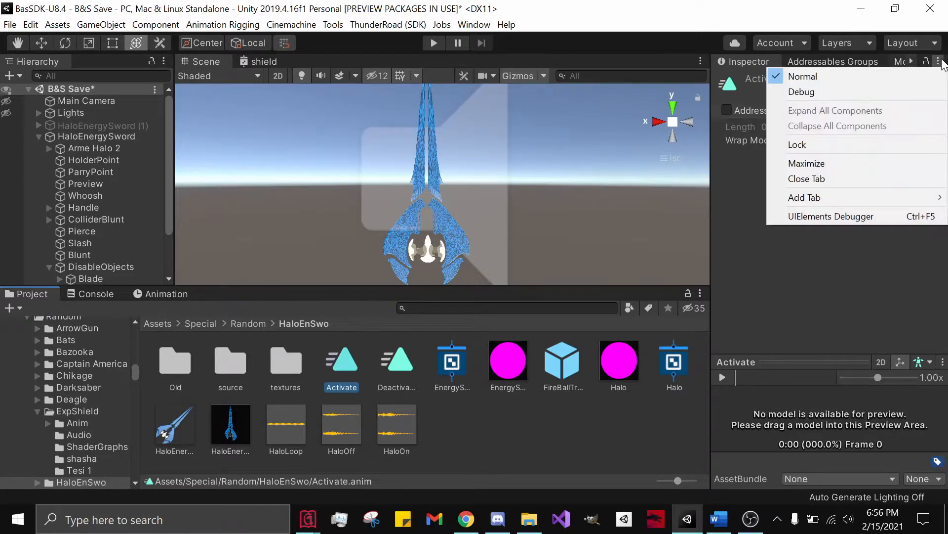
pyautogui.click(843, 93)
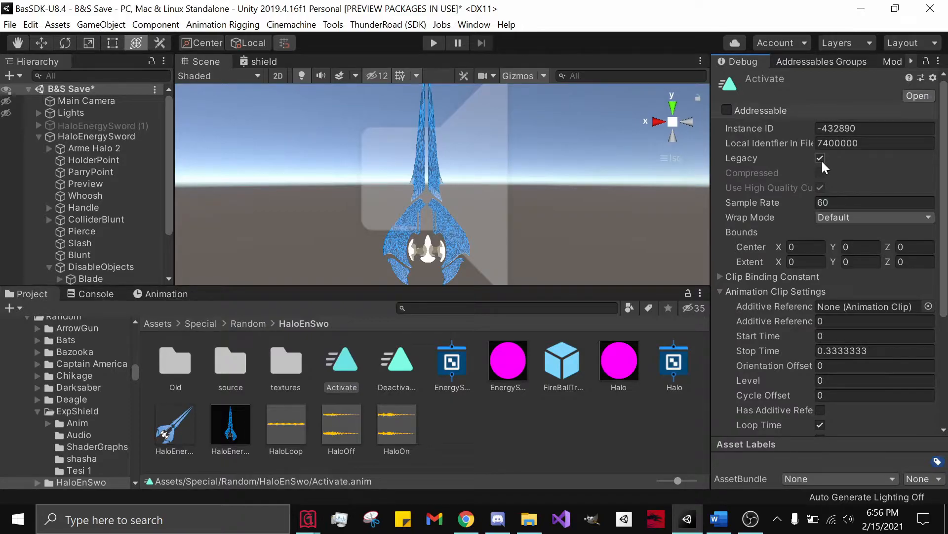
pyautogui.click(395, 368)
pyautogui.click(338, 373)
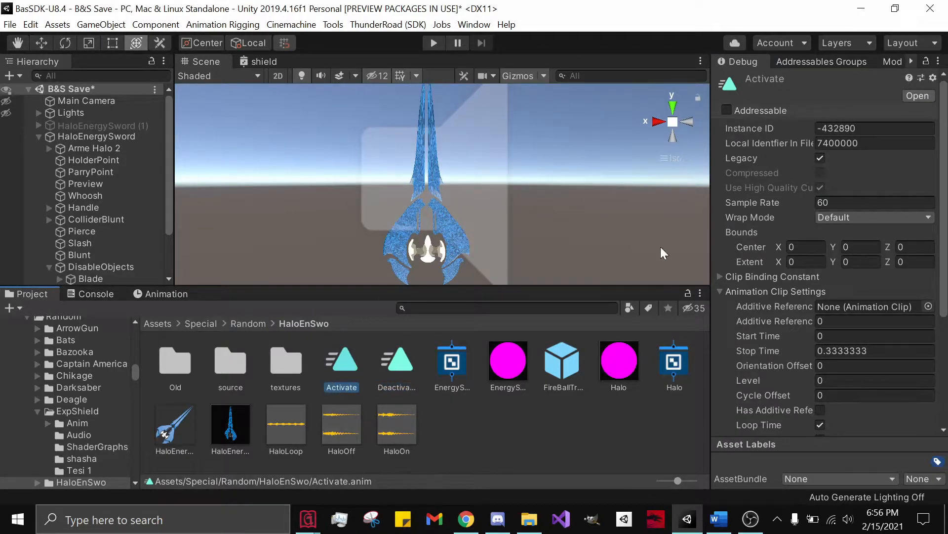
pyautogui.click(938, 61)
pyautogui.click(912, 75)
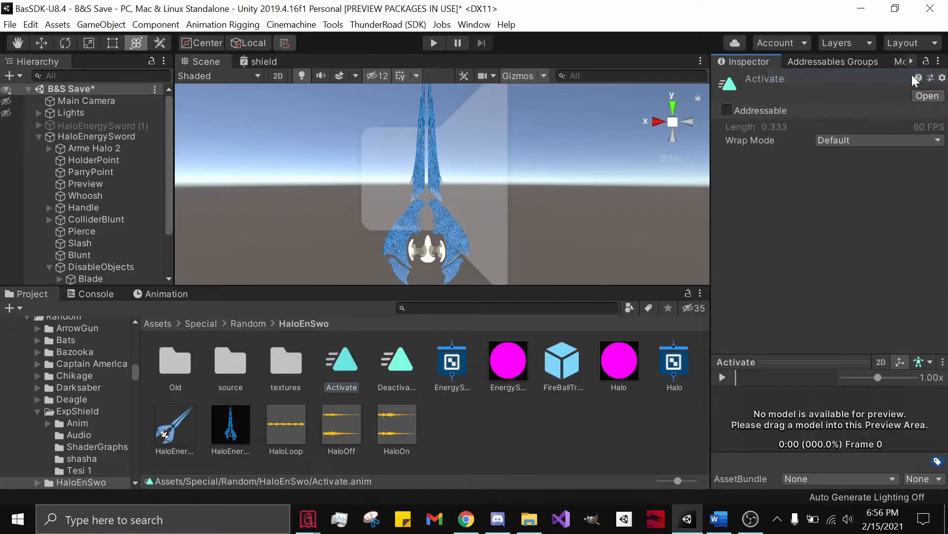
# Step: Review the Wrap Mode setting of the Activate and Deactivate clips
pyautogui.click(852, 142)
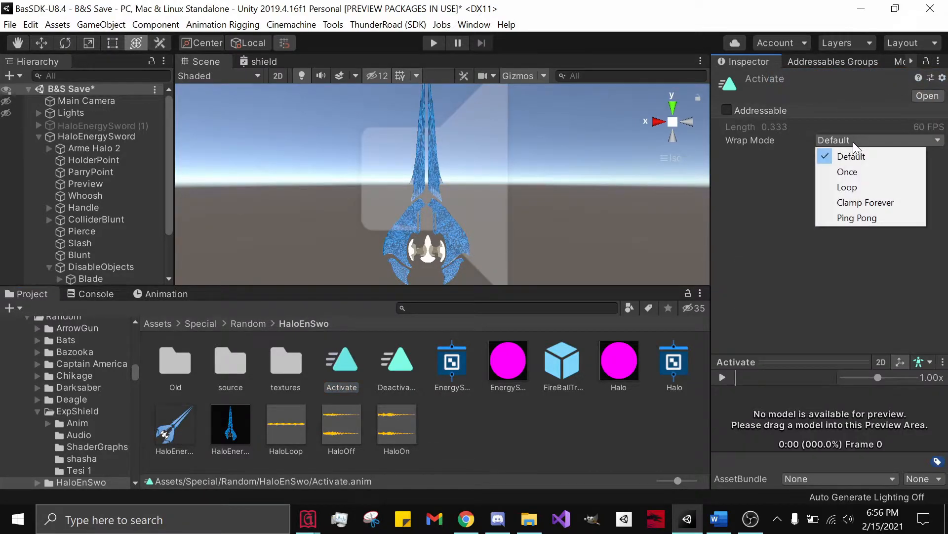
pyautogui.click(795, 132)
pyautogui.click(390, 360)
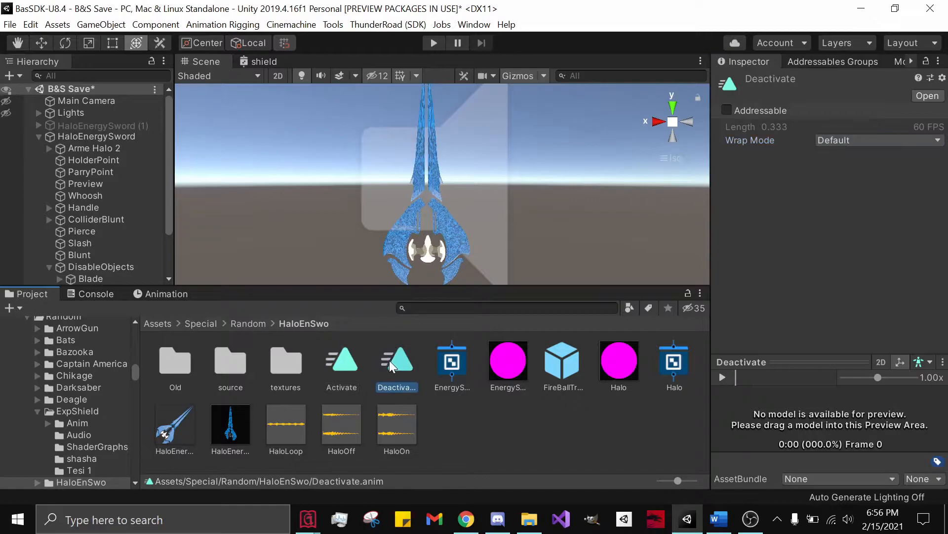
pyautogui.click(356, 365)
pyautogui.click(484, 431)
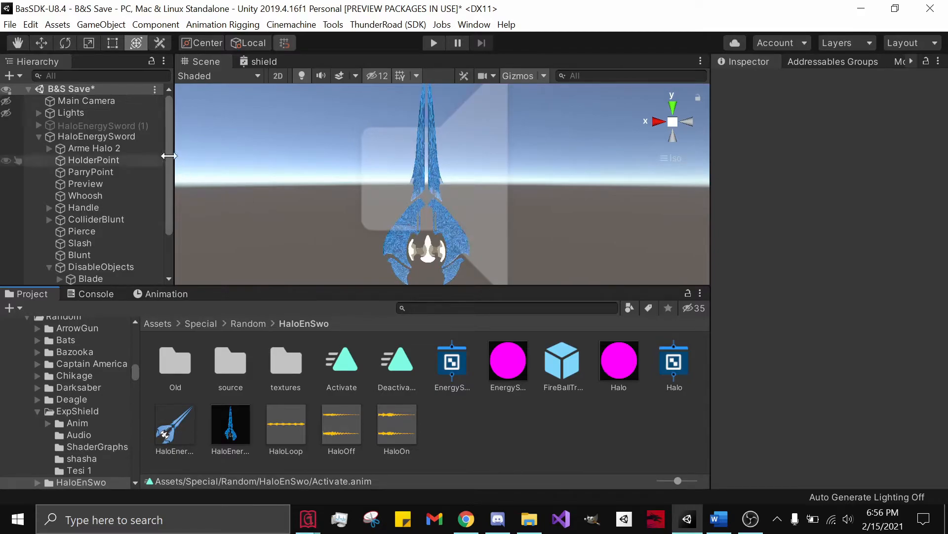
# Step: Select HaloEnergySword, look at the window types that can be added, and show its Activate clip in the animation timeline
pyautogui.click(148, 141)
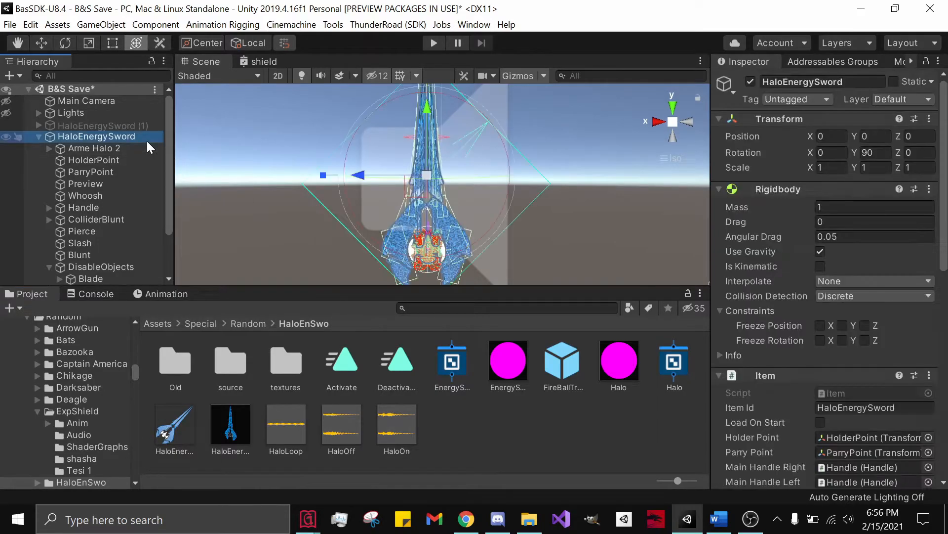
pyautogui.click(162, 292)
pyautogui.click(31, 294)
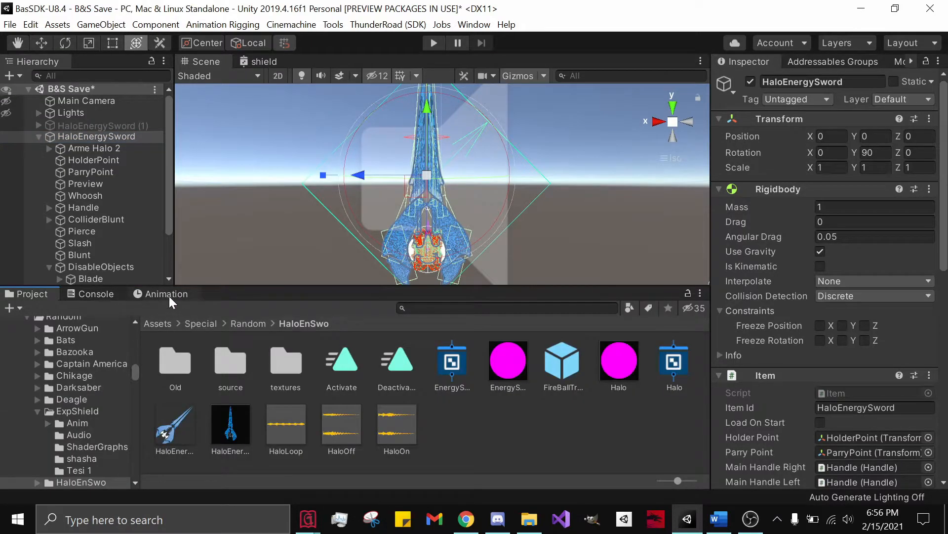
pyautogui.click(701, 294)
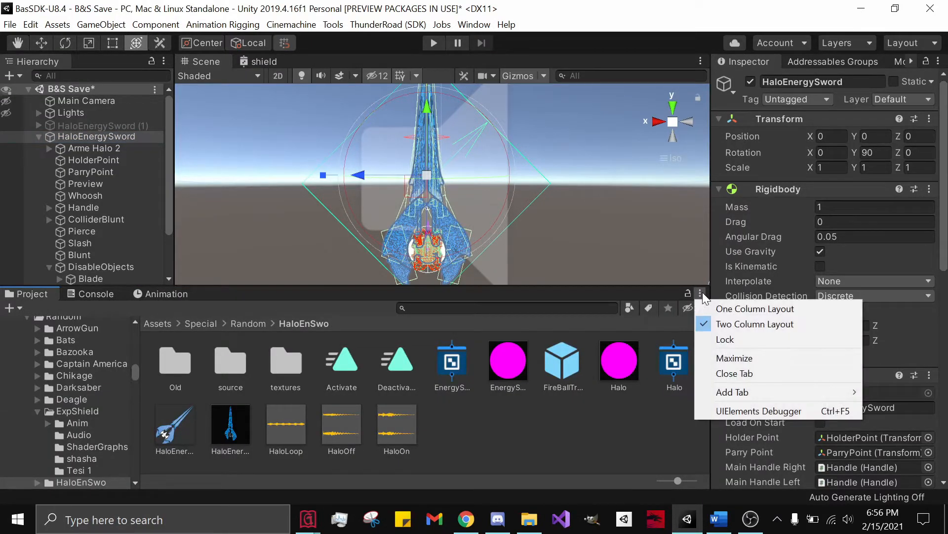
pyautogui.moveTo(719, 390)
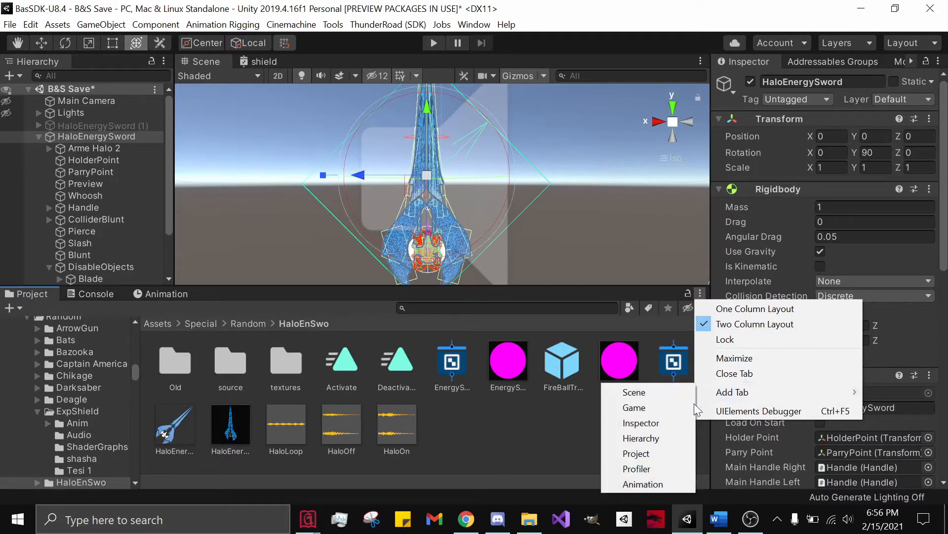
pyautogui.click(192, 293)
pyautogui.click(170, 298)
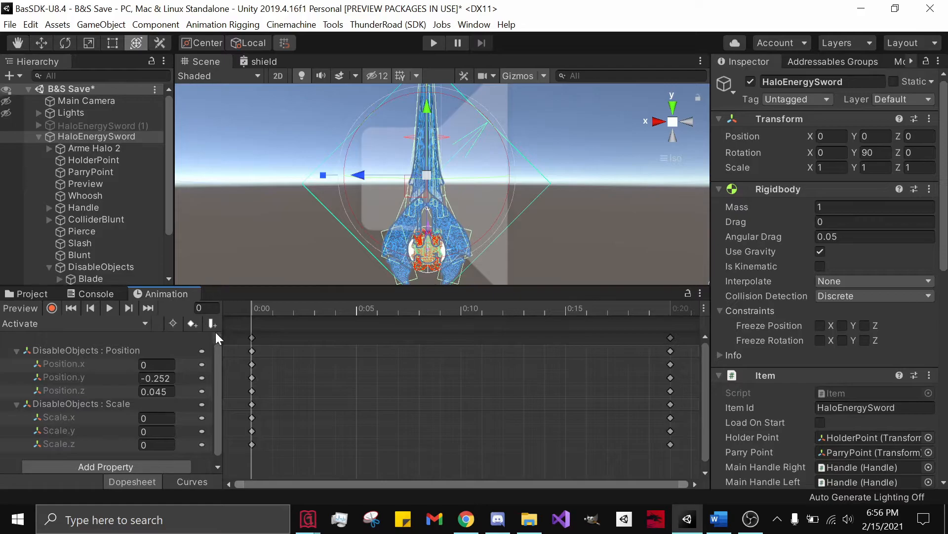
# Step: View the sword's available animation clips and scrub Activate from frame 0 to frame 20 and back to 0
pyautogui.click(138, 324)
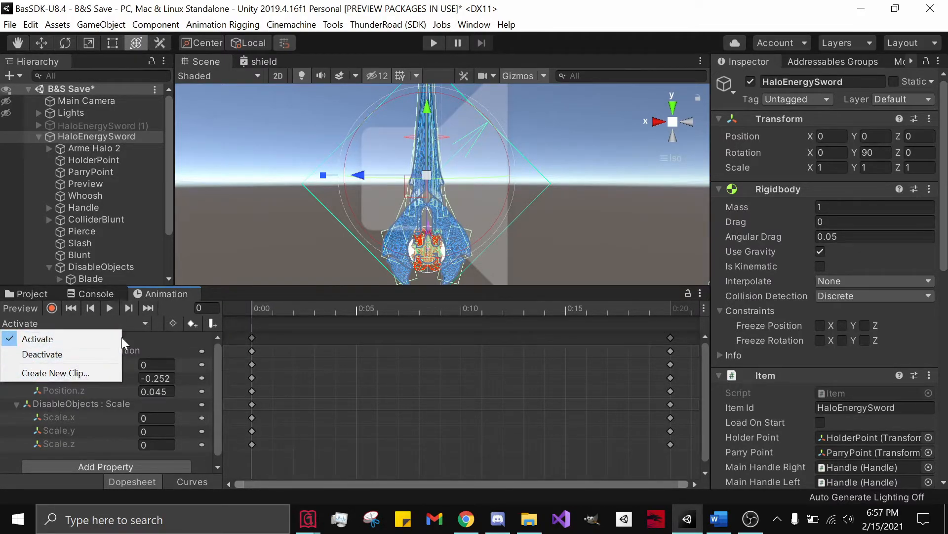
pyautogui.click(147, 324)
pyautogui.click(251, 309)
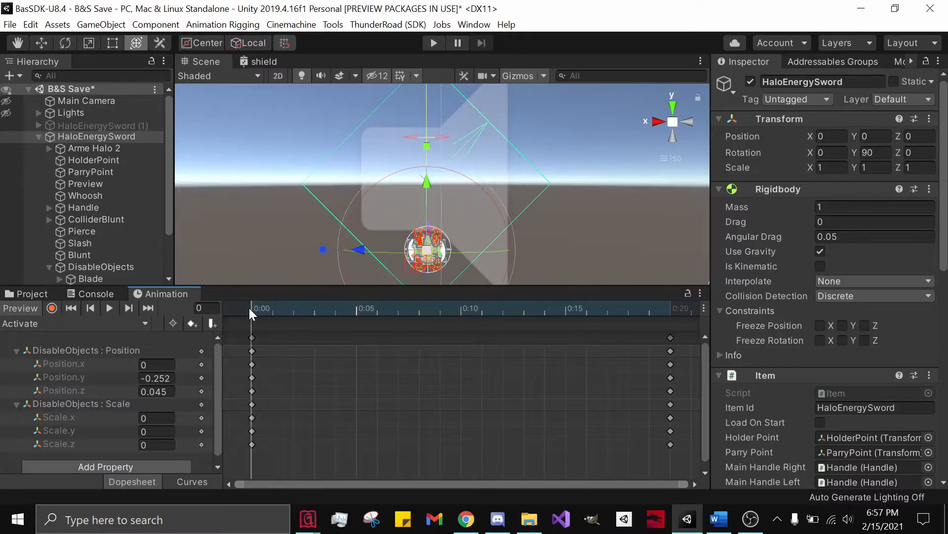
pyautogui.moveTo(249, 307); pyautogui.dragTo(665, 303)
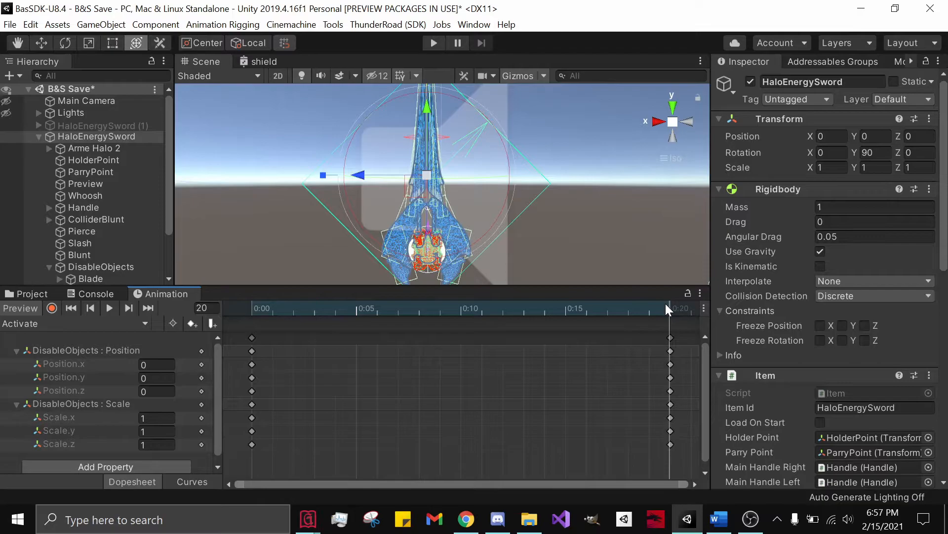
pyautogui.click(252, 309)
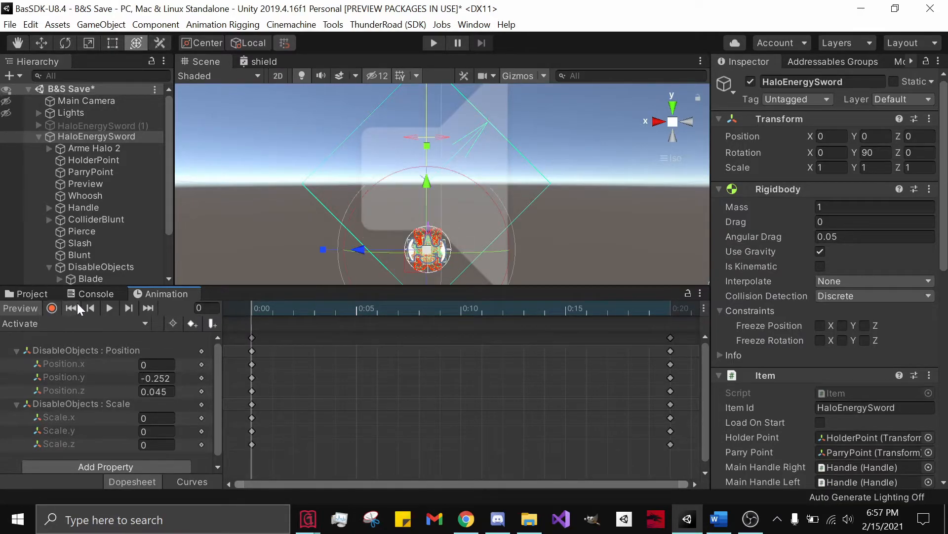
# Step: Show the sword's Deactivate clip in the animation timeline and scrub it from frame 0 to frame 20
pyautogui.click(145, 324)
pyautogui.click(86, 354)
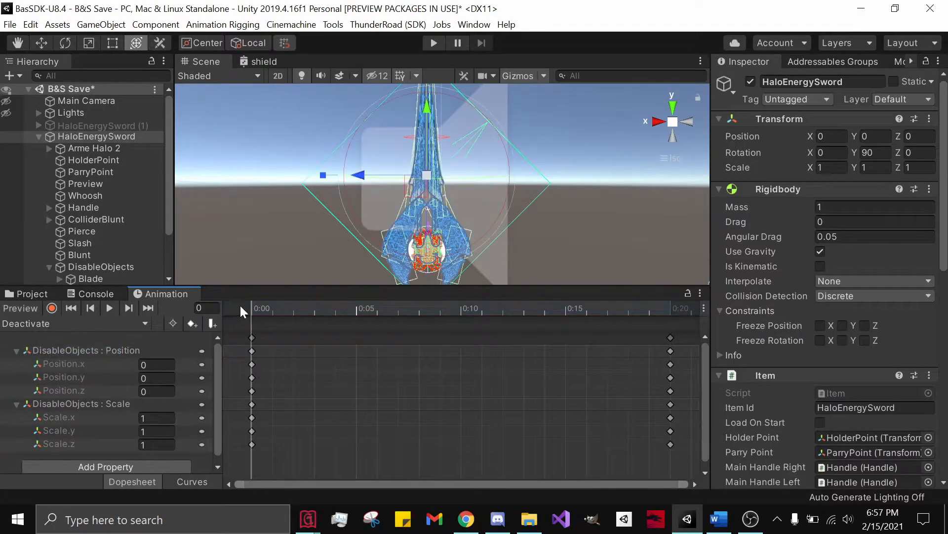
pyautogui.click(294, 309)
pyautogui.moveTo(318, 309); pyautogui.dragTo(671, 311)
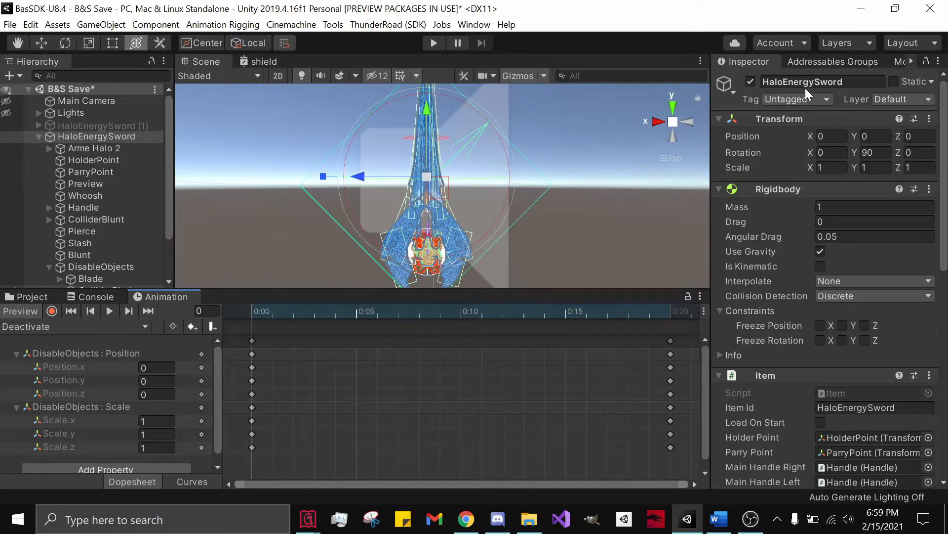
# Step: Check the EnergySword addressable group's entries and the export settings for the Halo Energy Sword mod
pyautogui.click(820, 59)
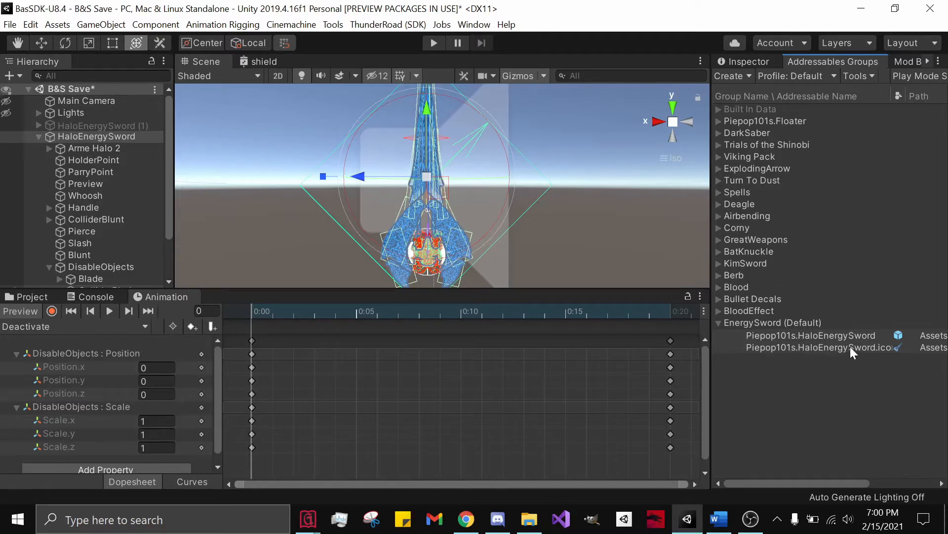
pyautogui.click(903, 63)
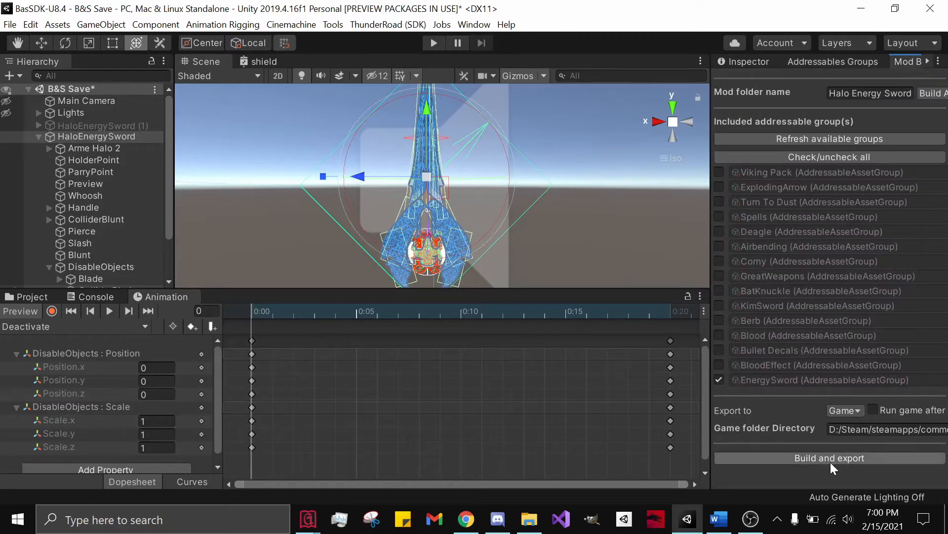
# Step: In File Explorer, go to the Halo Energy Sword folder in the StreamingAssets Mods folder and open Item_Weapon_HaloEnergySword at its modules section
pyautogui.click(528, 530)
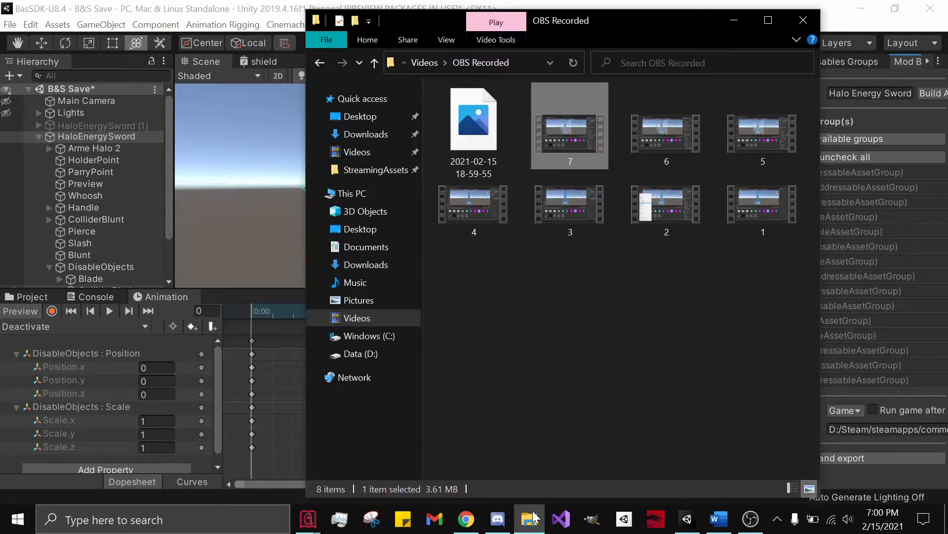
pyautogui.click(382, 171)
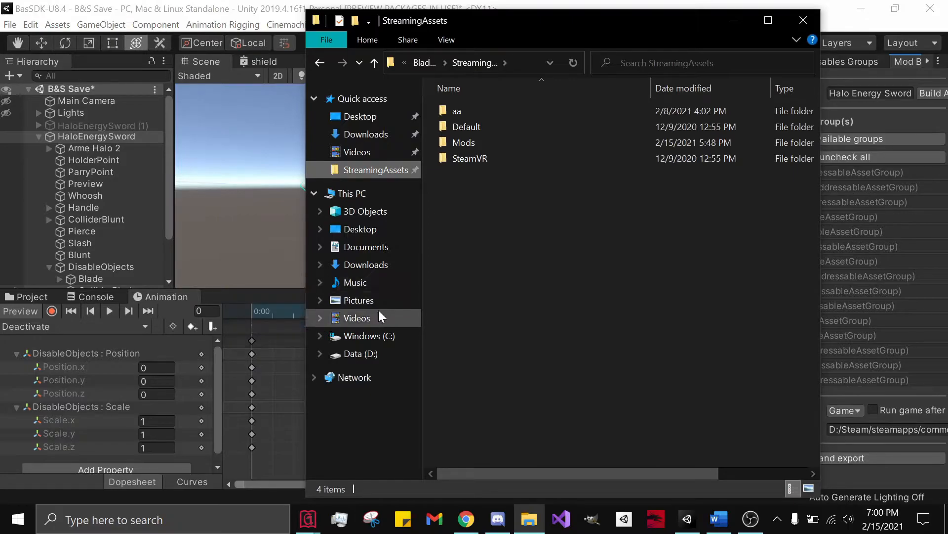
pyautogui.doubleClick(457, 144)
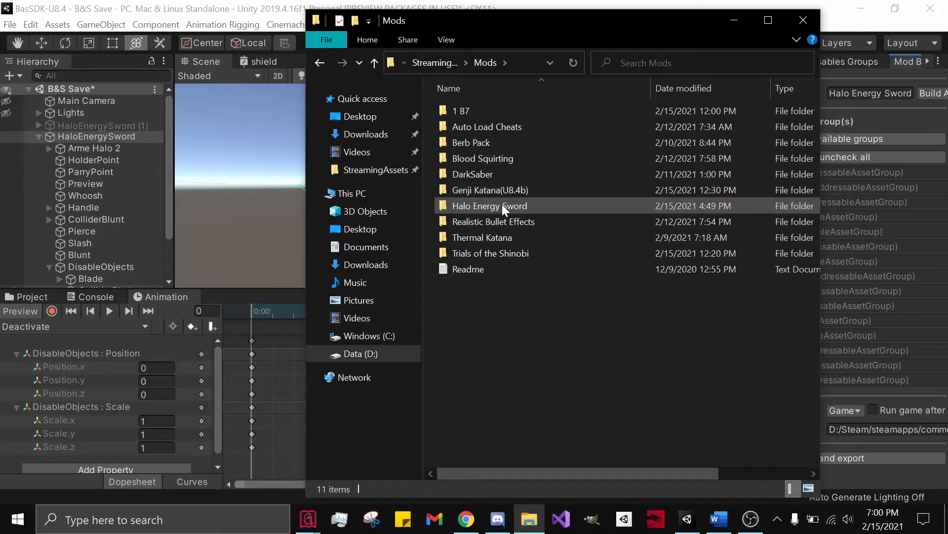
pyautogui.doubleClick(501, 205)
pyautogui.doubleClick(457, 158)
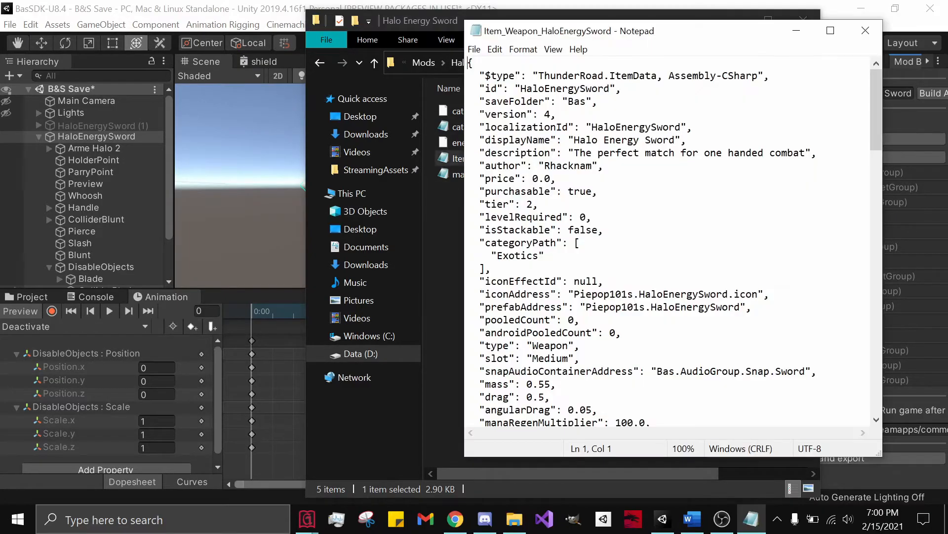
pyautogui.scroll(-8, 667, 242)
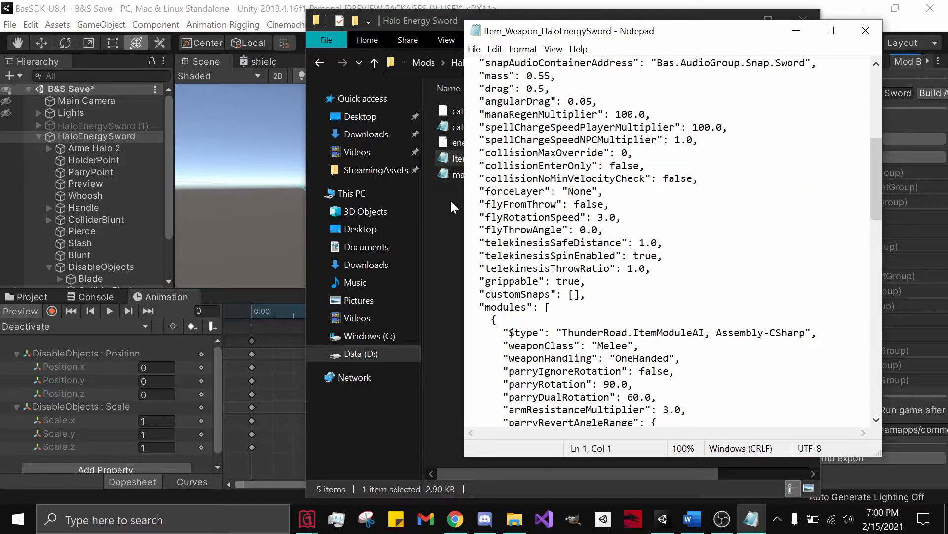
# Step: Open Item_Weapon_DarkSaber from the DarkSaber mod folder and place it beside the HaloEnergySword file
pyautogui.click(450, 199)
pyautogui.click(375, 170)
pyautogui.doubleClick(478, 130)
pyautogui.click(488, 112)
pyautogui.click(376, 169)
pyautogui.doubleClick(471, 143)
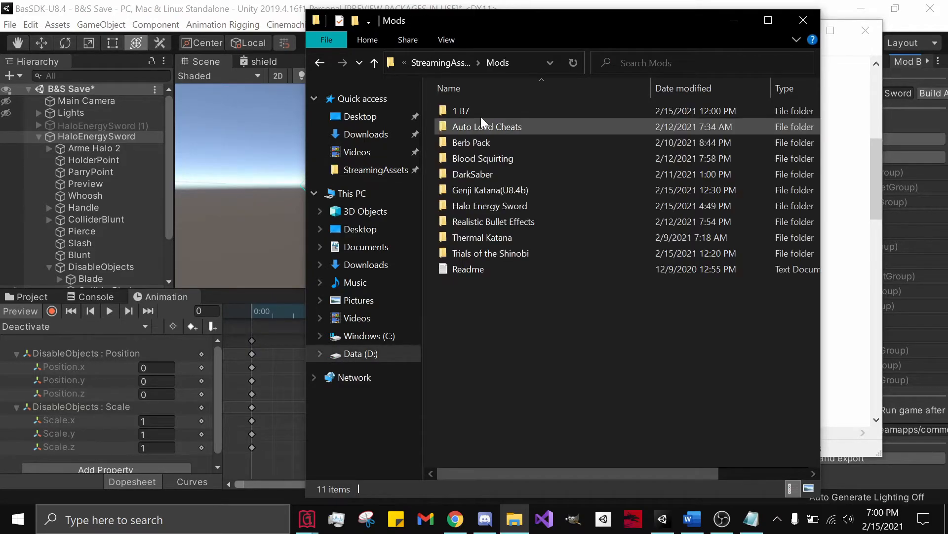
pyautogui.doubleClick(482, 173)
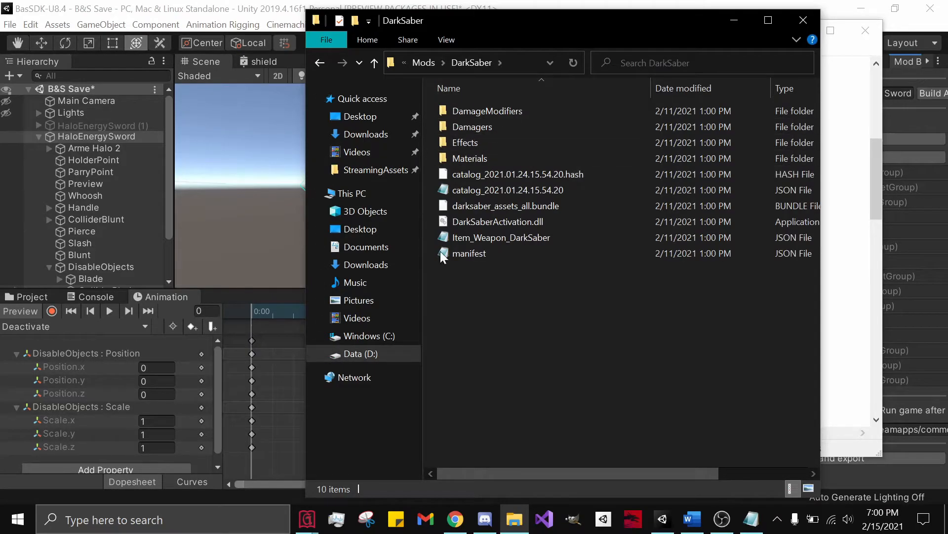
pyautogui.moveTo(609, 24); pyautogui.dragTo(319, 31)
pyautogui.doubleClick(284, 245)
pyautogui.moveTo(801, 31); pyautogui.dragTo(347, 54)
# Step: Copy the DarkSaberActivation.DSActivation block from the DarkSaber file to the start of modules in Item_Weapon_HaloEnergySword, and save the file
pyautogui.scroll(-9, 272, 252)
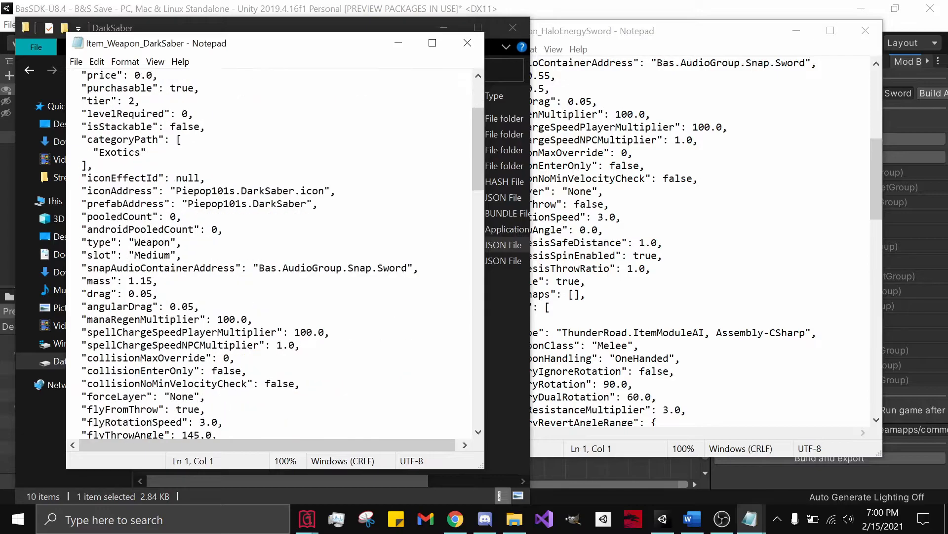
pyautogui.scroll(-1, 271, 252)
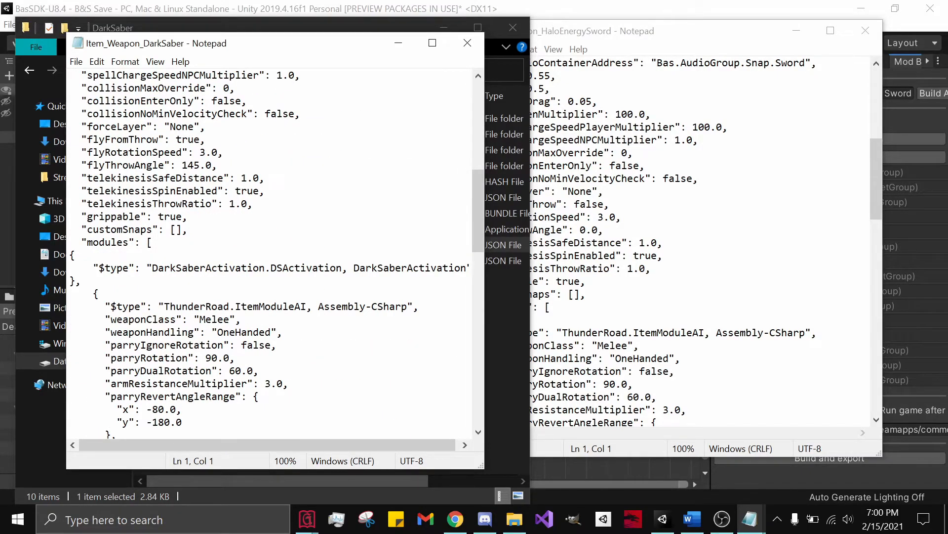
pyautogui.moveTo(71, 255); pyautogui.dragTo(80, 281)
pyautogui.hotkey('ctrl', 'c')
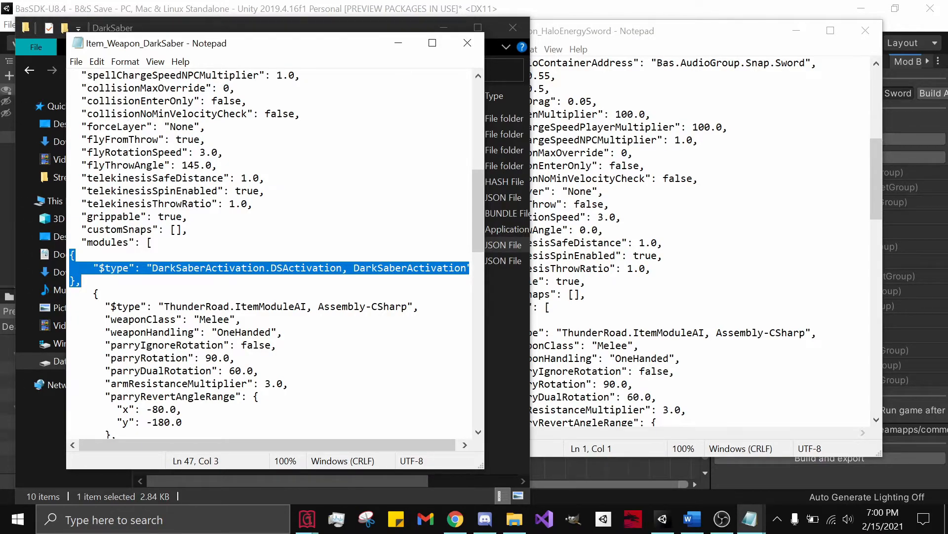
pyautogui.click(153, 242)
pyautogui.click(609, 179)
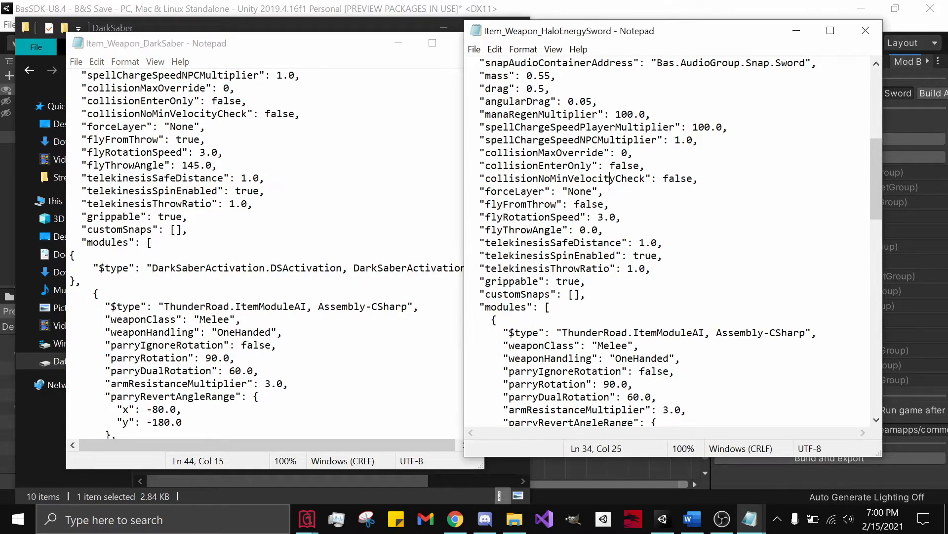
pyautogui.click(550, 307)
pyautogui.hotkey('ctrl', 'v')
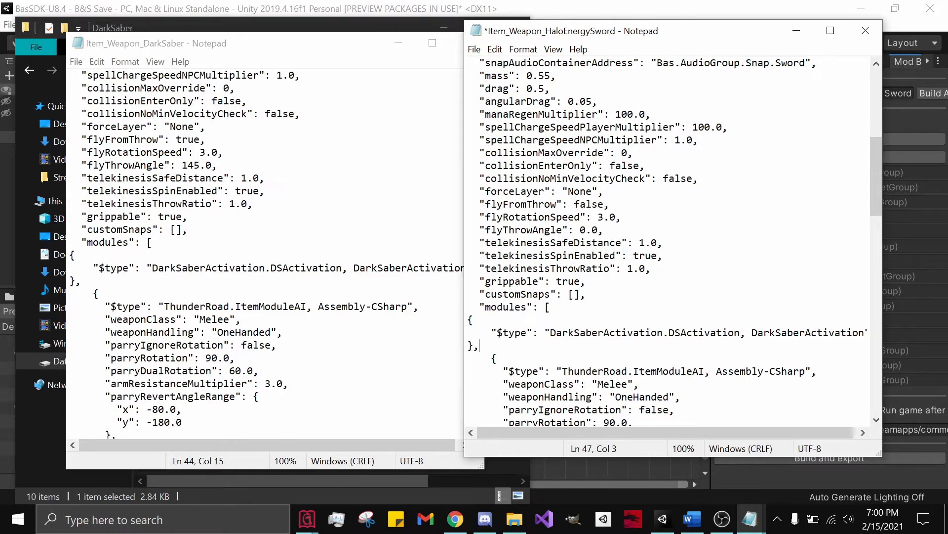
pyautogui.hotkey('ctrl', 's')
# Step: Close the DarkSaber and HaloEnergySword item files and switch back to Unity
pyautogui.click(190, 229)
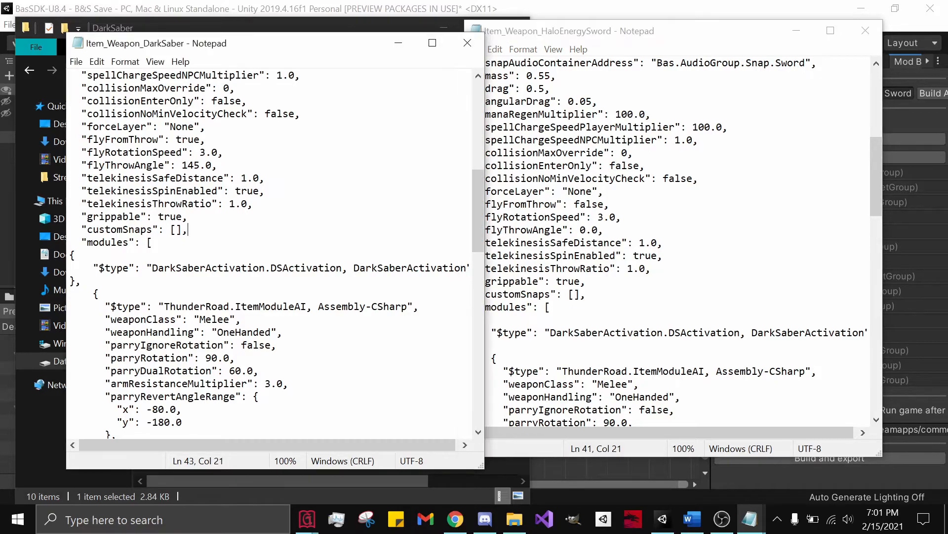
pyautogui.click(472, 48)
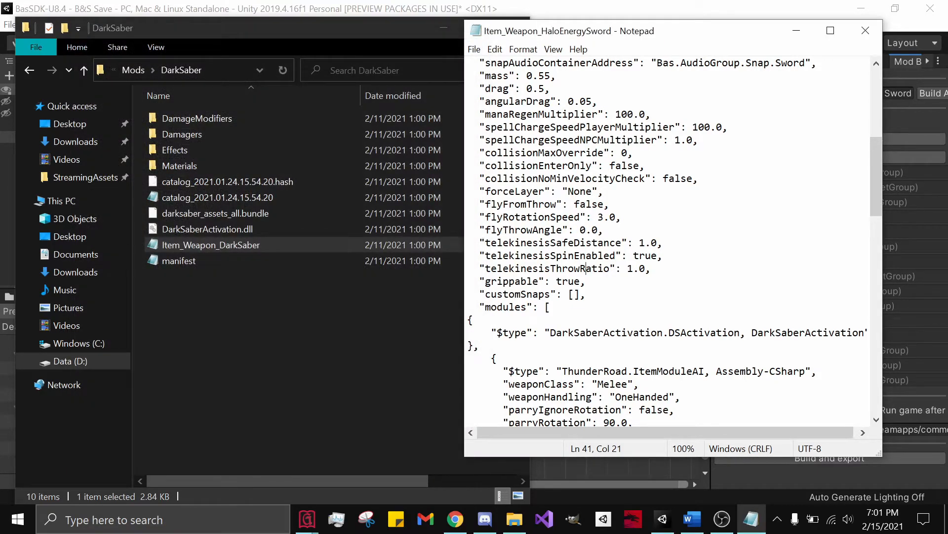
pyautogui.click(865, 31)
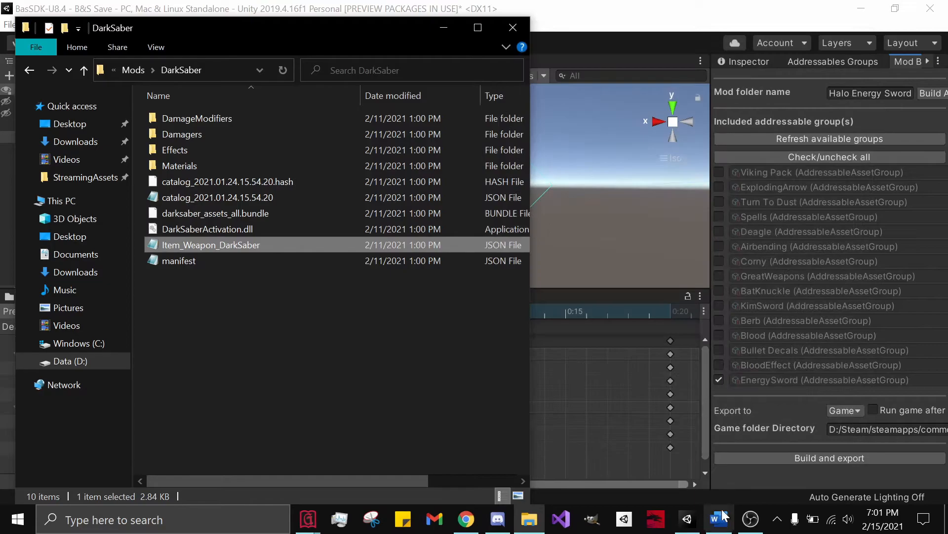
pyautogui.click(700, 518)
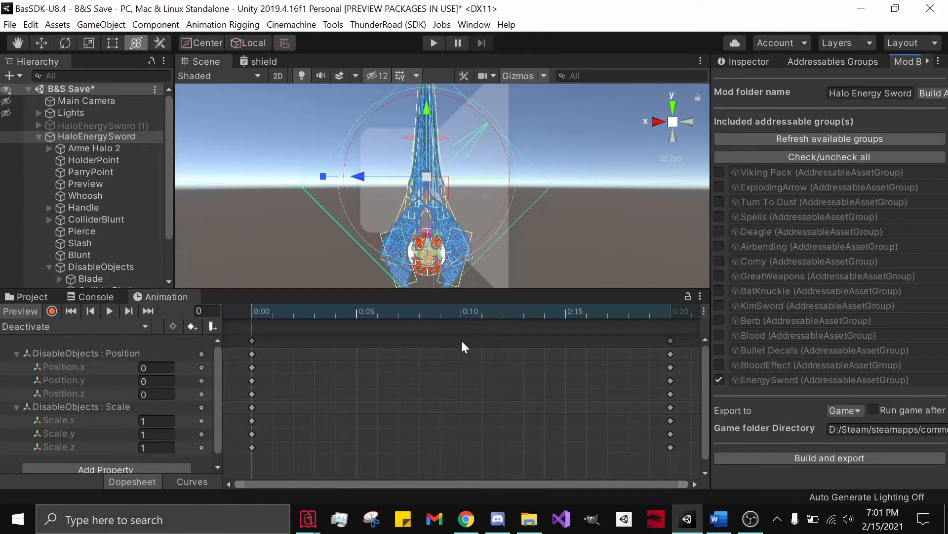
# Step: Review the assets in the HaloEnSwo project folder and the child objects of HaloEnergySword
pyautogui.click(46, 298)
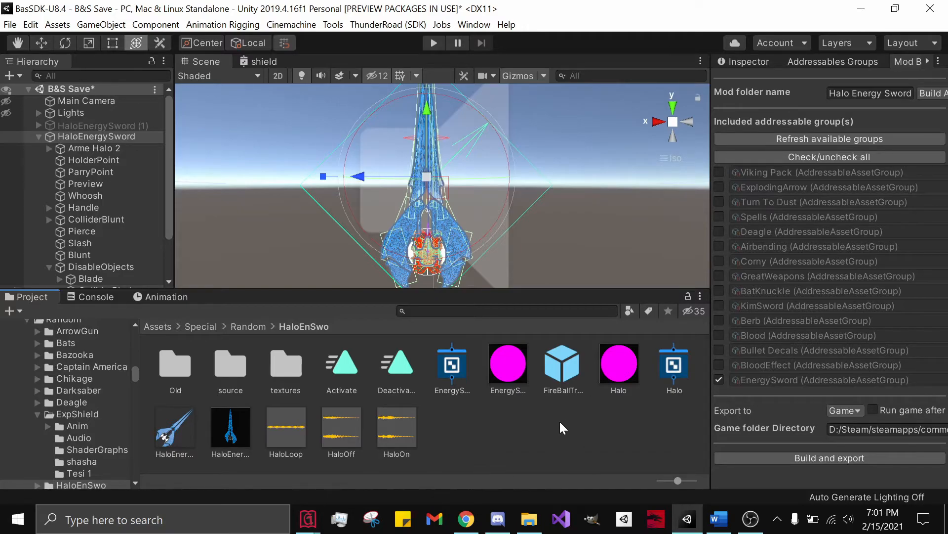
pyautogui.click(171, 295)
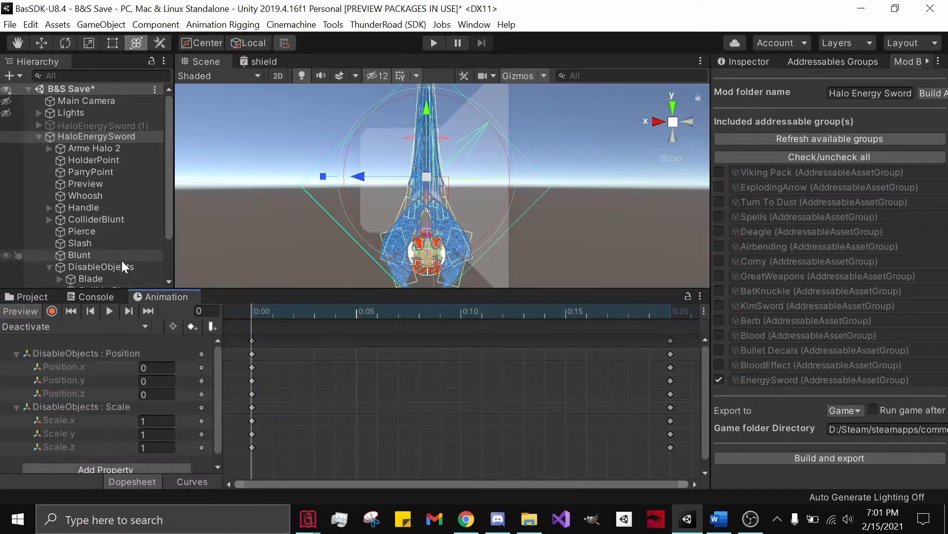
pyautogui.scroll(-3, 122, 260)
pyautogui.click(40, 295)
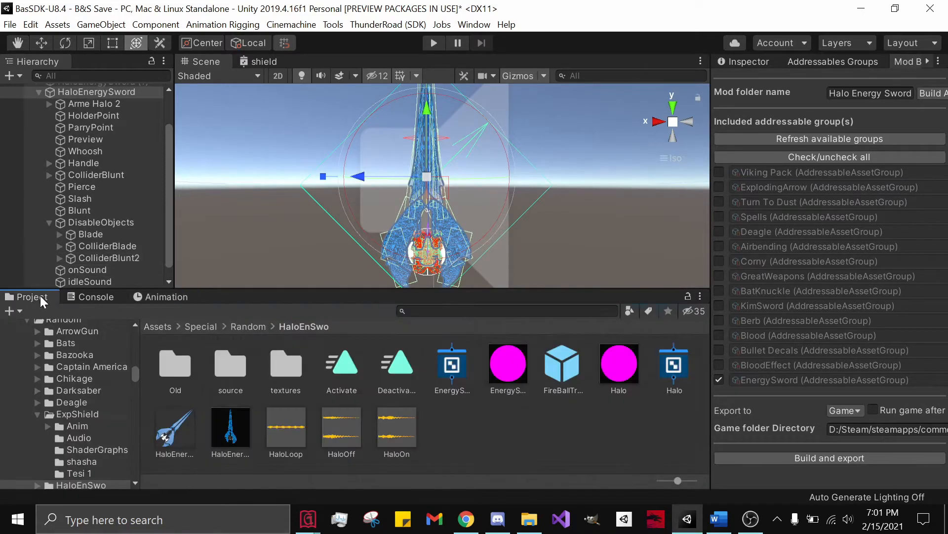
# Step: Show the sword's Activate clip in the animation timeline and scrub it to frame 20
pyautogui.click(168, 296)
pyautogui.click(145, 328)
pyautogui.click(111, 342)
pyautogui.moveTo(244, 312); pyautogui.dragTo(663, 305)
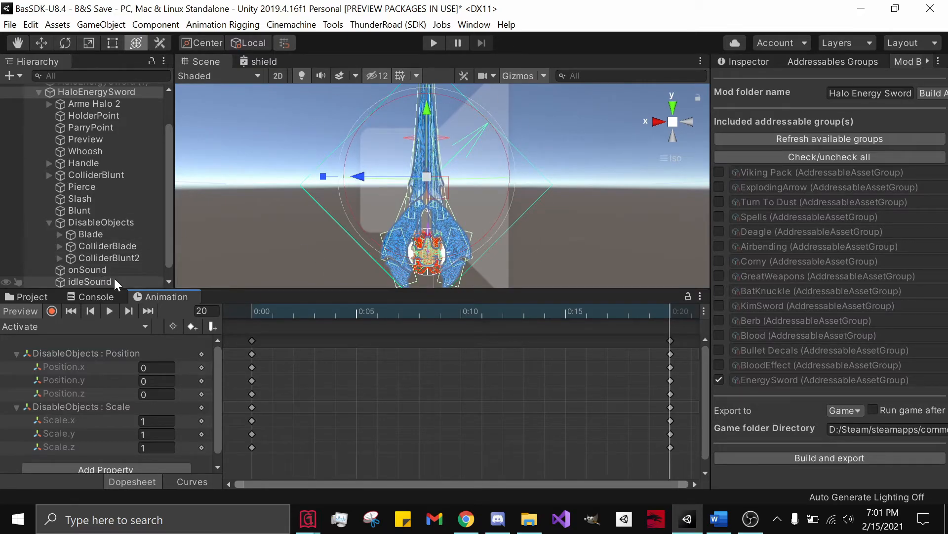
# Step: Look over the sword's sound objects, switch to the Deactivate clip and scrub it to frame 20
pyautogui.scroll(-1, 84, 261)
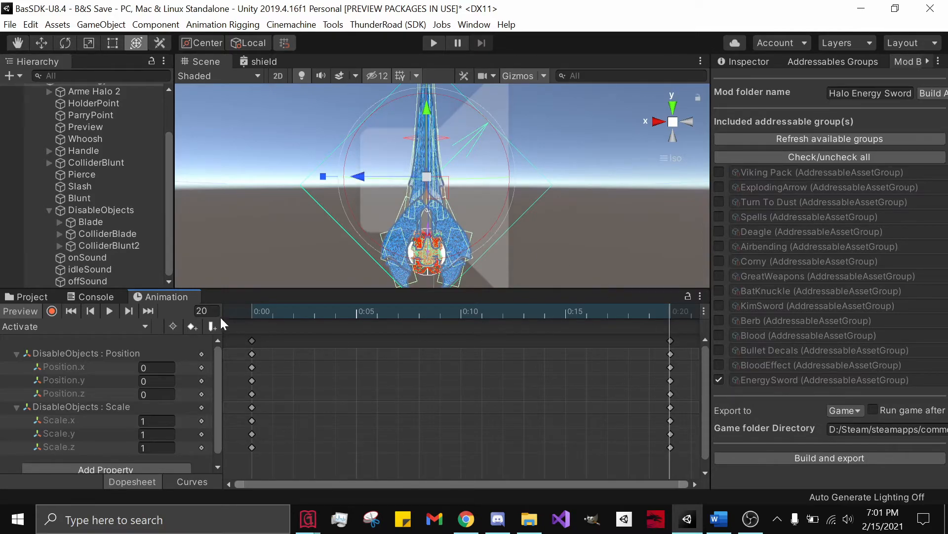
pyautogui.click(148, 324)
pyautogui.click(108, 354)
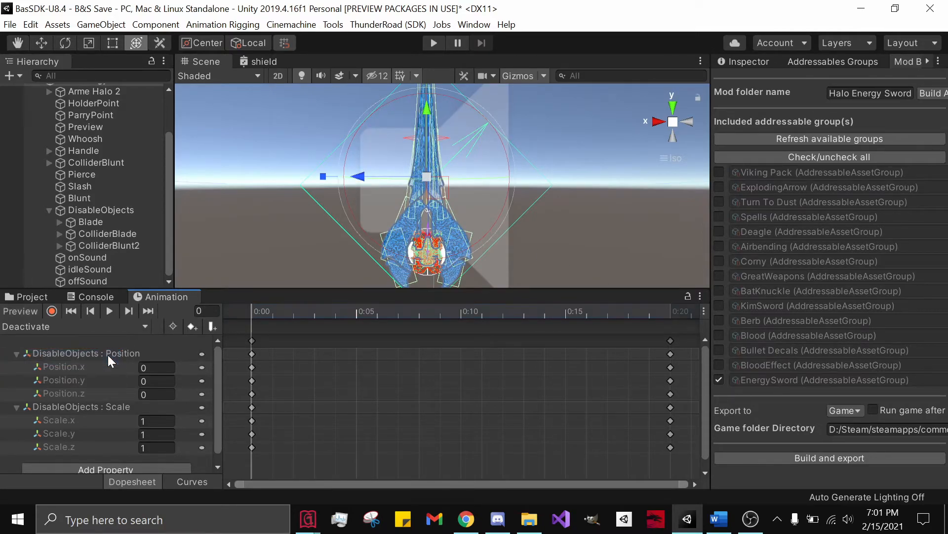
pyautogui.moveTo(257, 310); pyautogui.dragTo(665, 322)
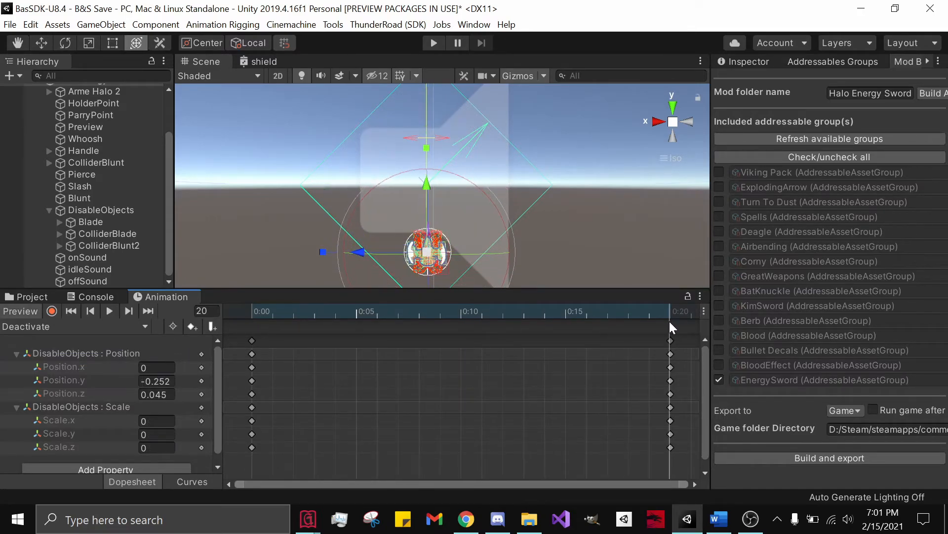
pyautogui.rightClick(234, 246)
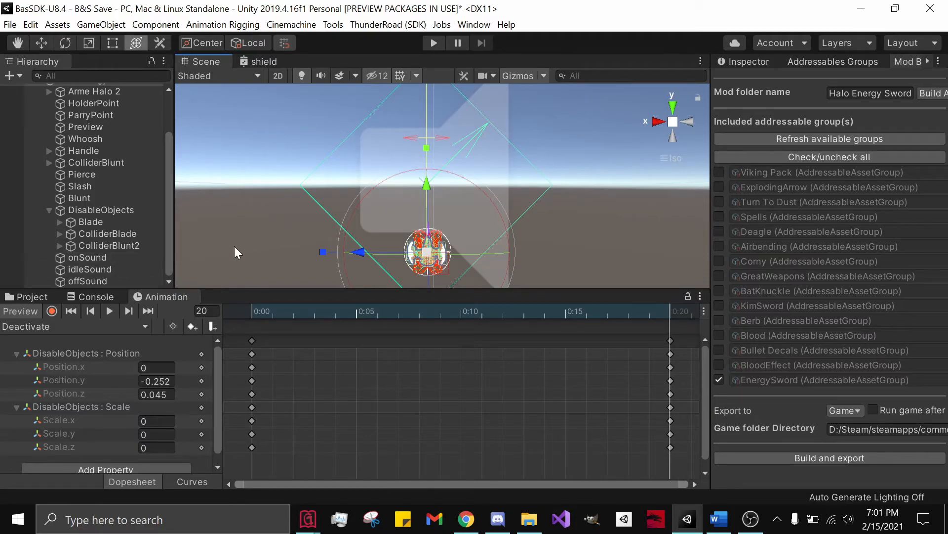